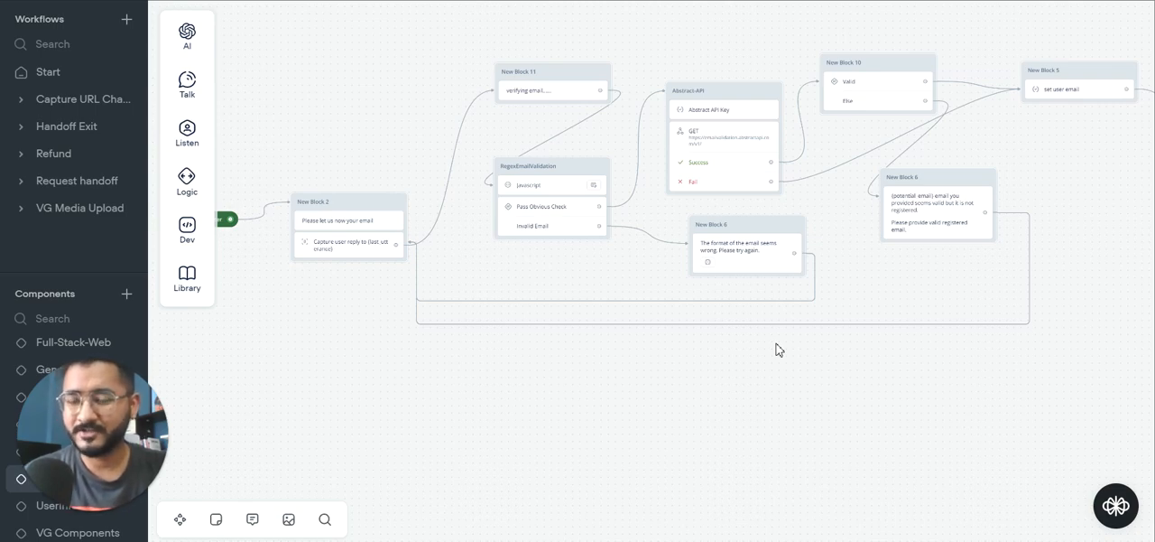
Step: Switch to the browser and review ZeroBounce's email validation pricing and its API keys page
key("alt+Tab")
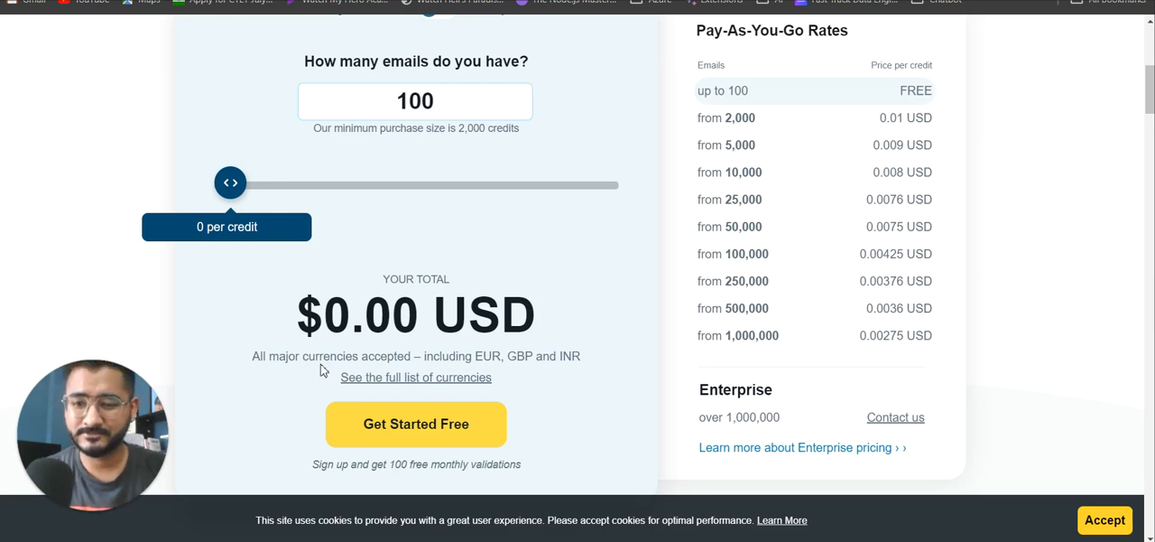
scroll(324, 365, "down", 1)
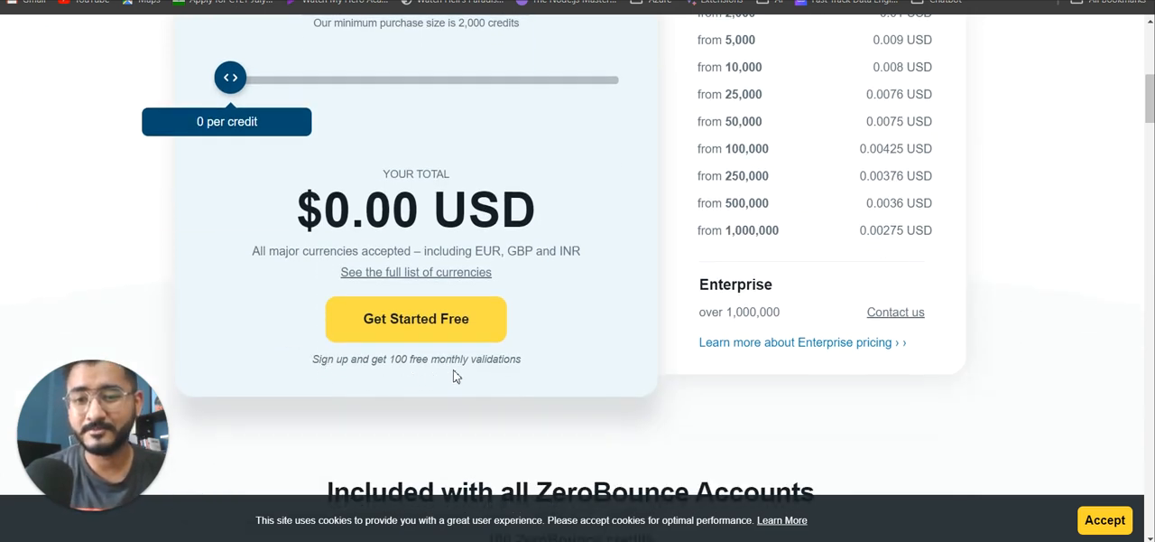
scroll(349, 206, "up", 1)
scroll(349, 206, "up", 1)
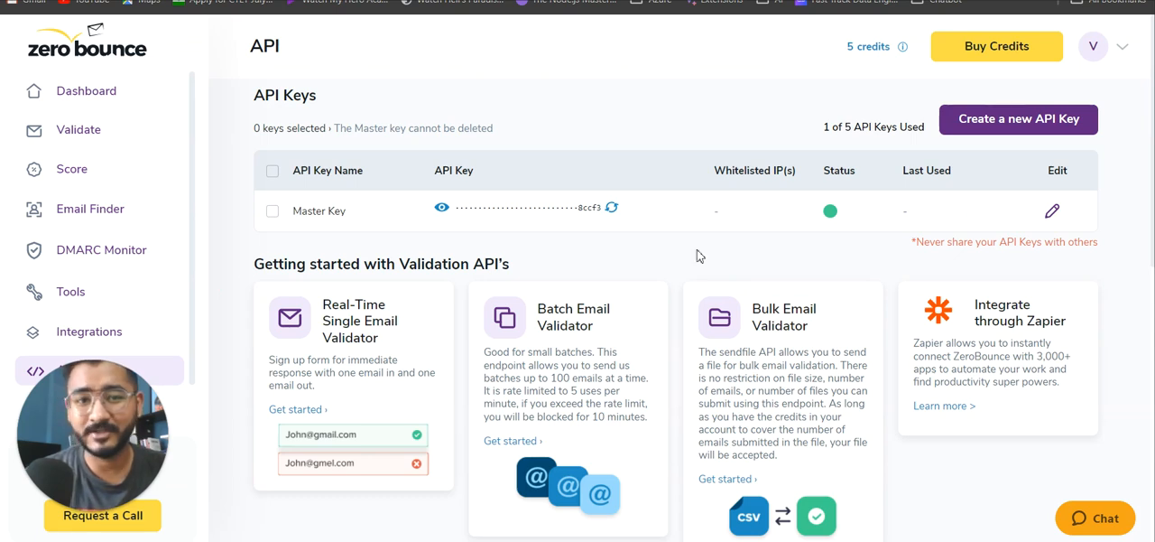
mouse_move(903, 47)
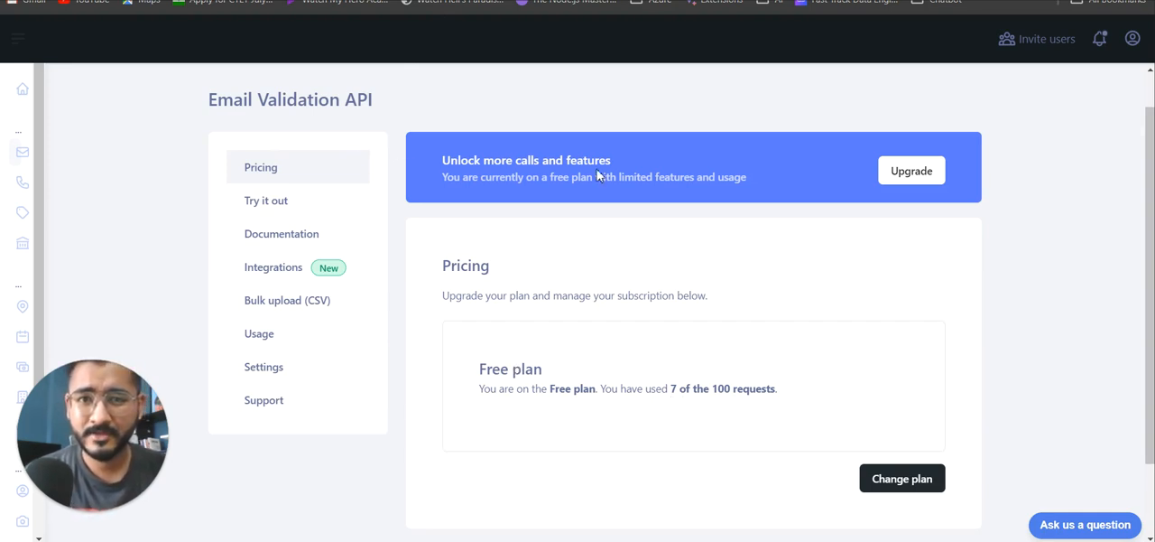
Step: Review Abstract's Email Validation API documentation and free plan, and return to the Voiceflow email capture flow
key("ctrl+Tab")
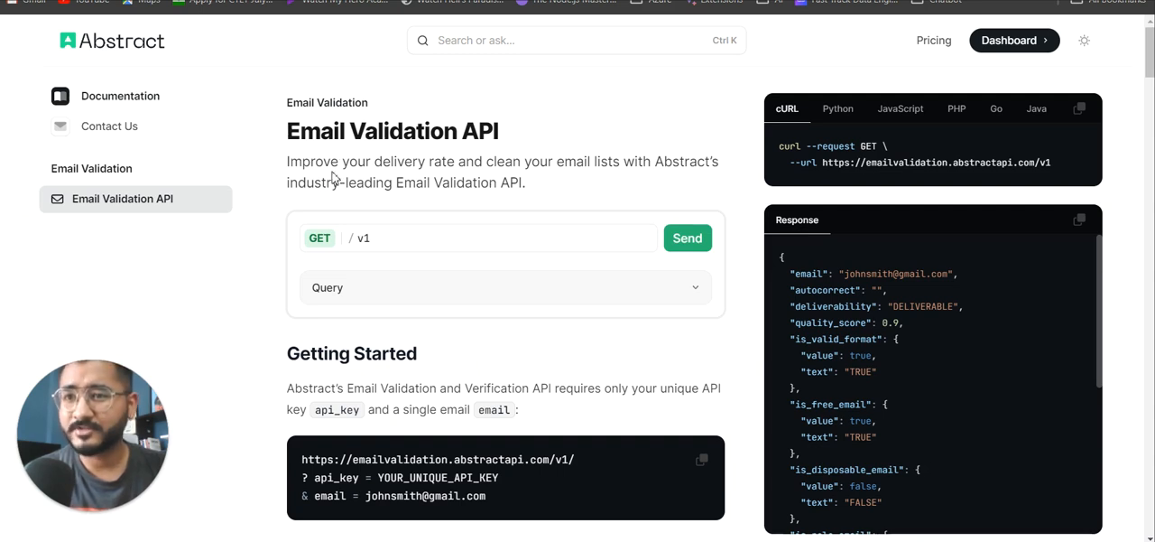
scroll(244, 143, "down", 1)
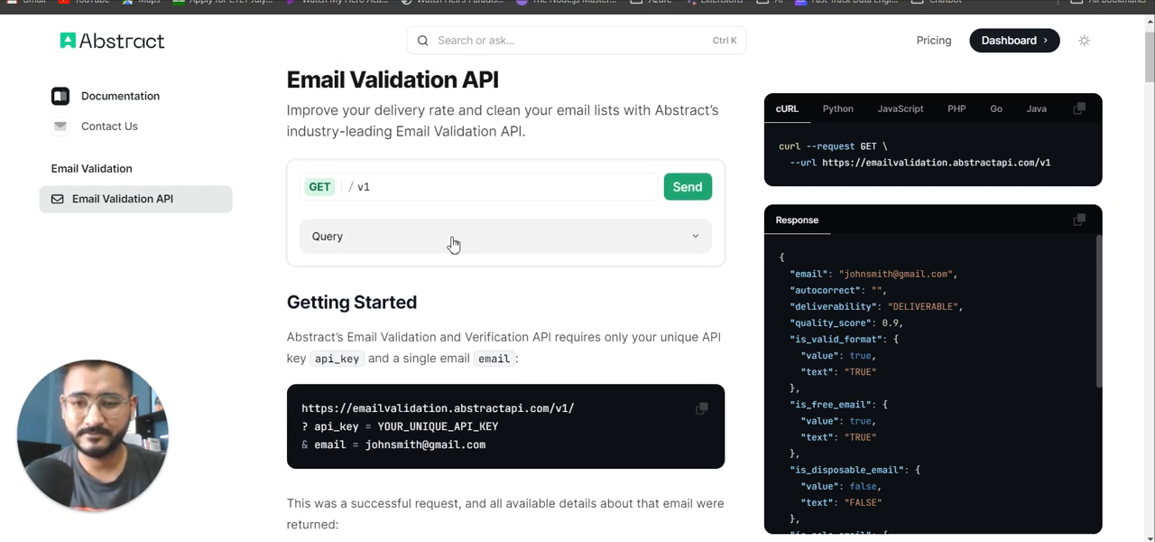
scroll(453, 244, "down", 3)
scroll(453, 244, "up", 3)
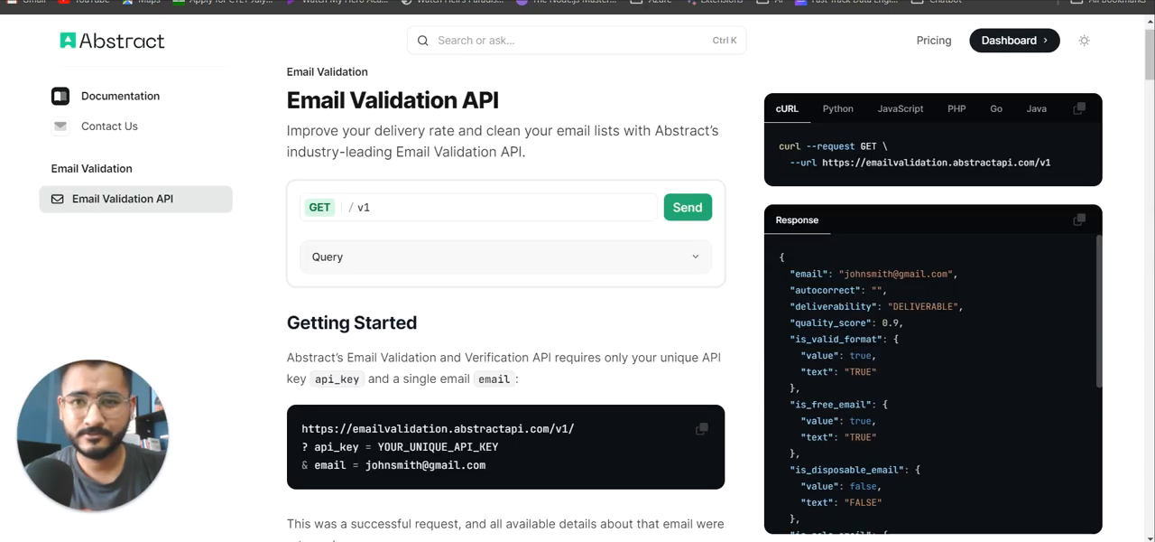
key("ctrl+shift+Tab")
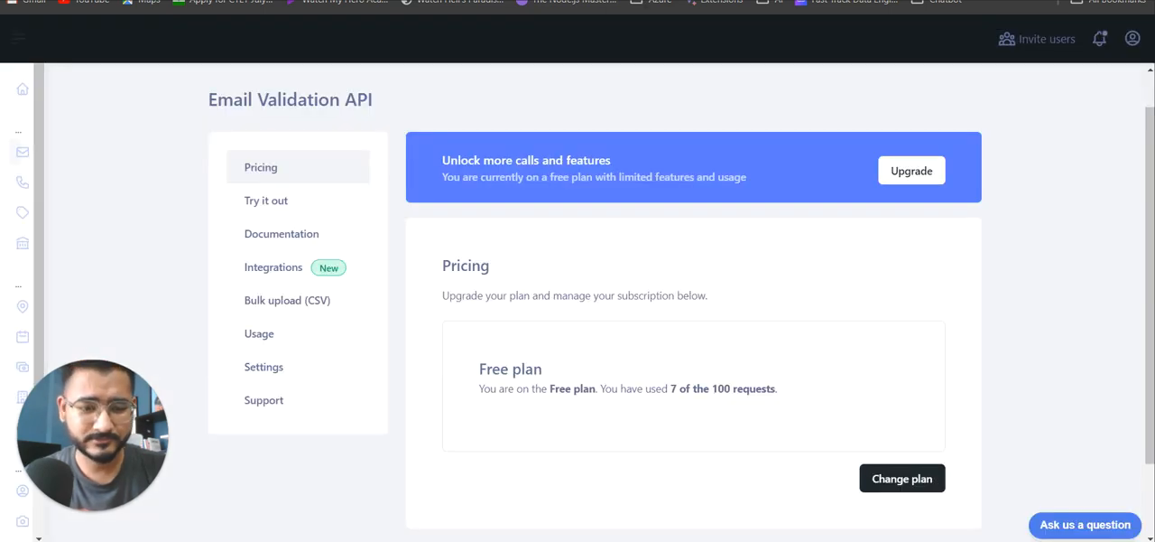
key("alt+Tab")
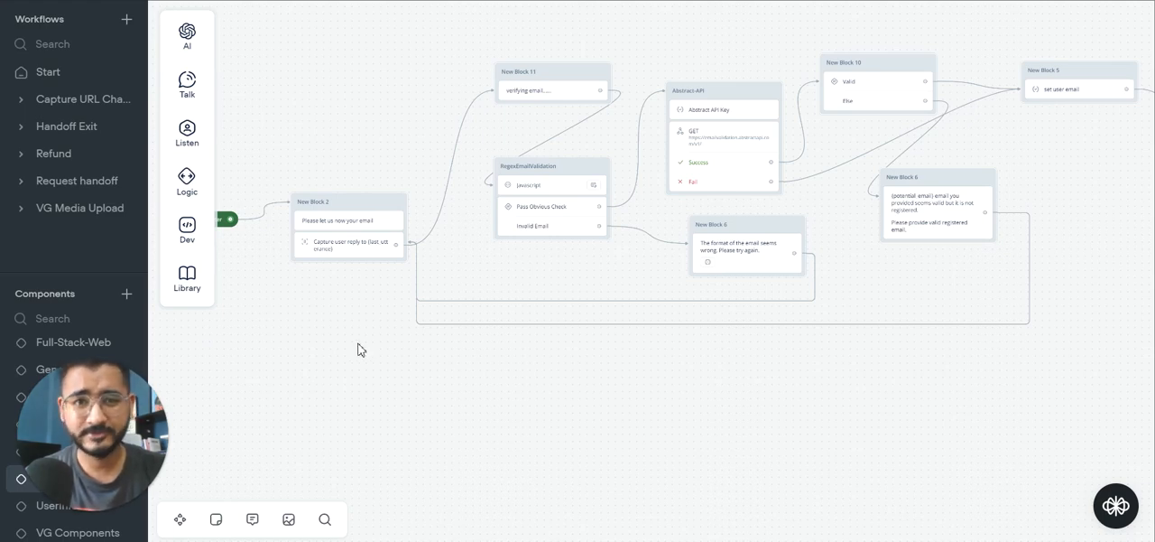
Step: Inspect the email request message, the user reply capture and the "verifying email" message at the start of the flow
left_click(351, 226)
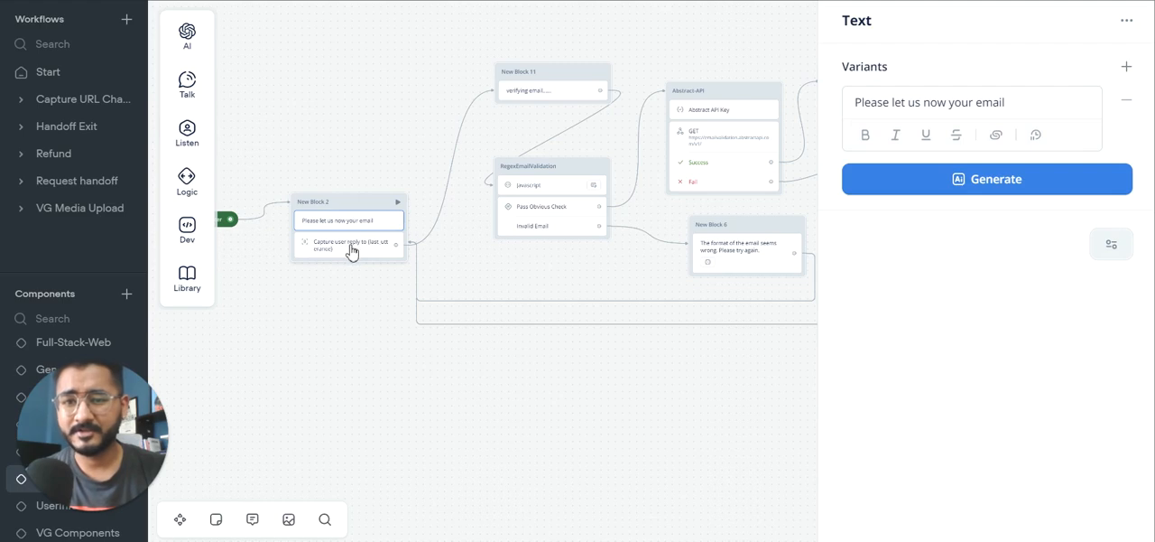
left_click(352, 251)
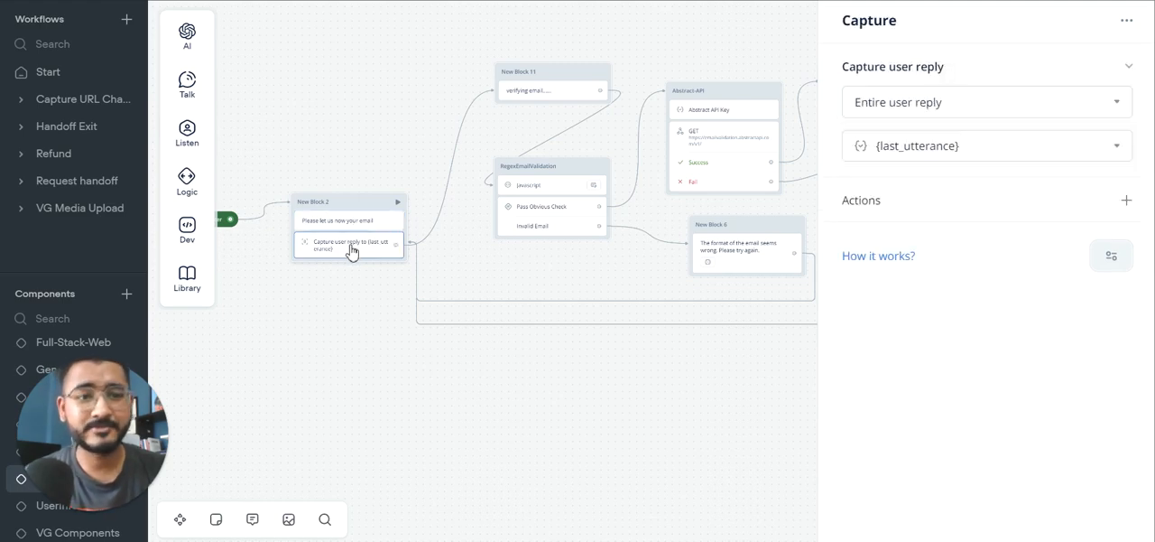
left_click(549, 90)
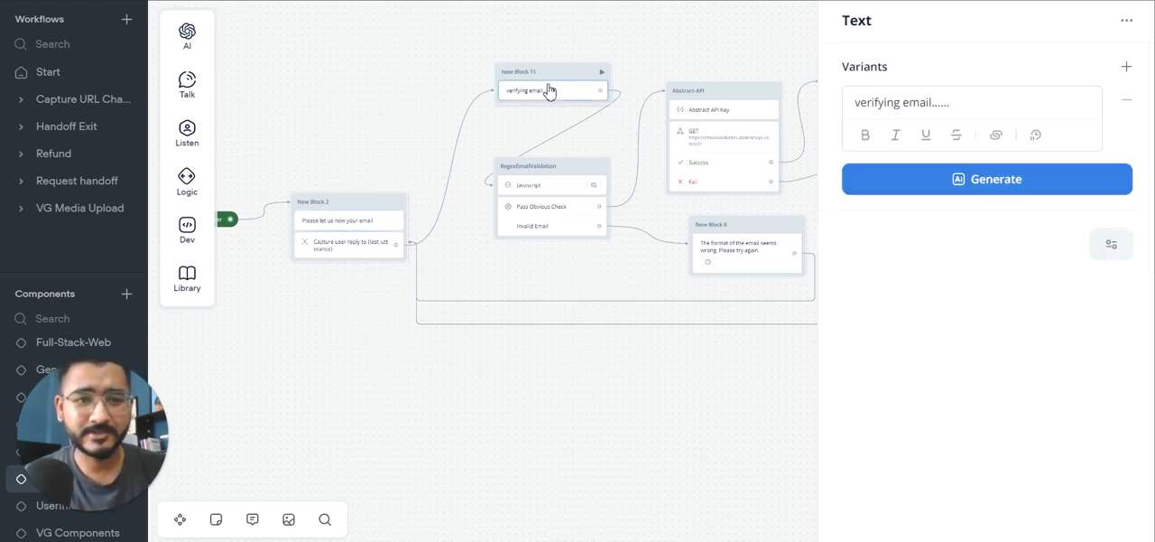
Step: Examine the expanded JavaScript in the RegexEmailValidation block and the captured reply variable it matches against
left_click(545, 189)
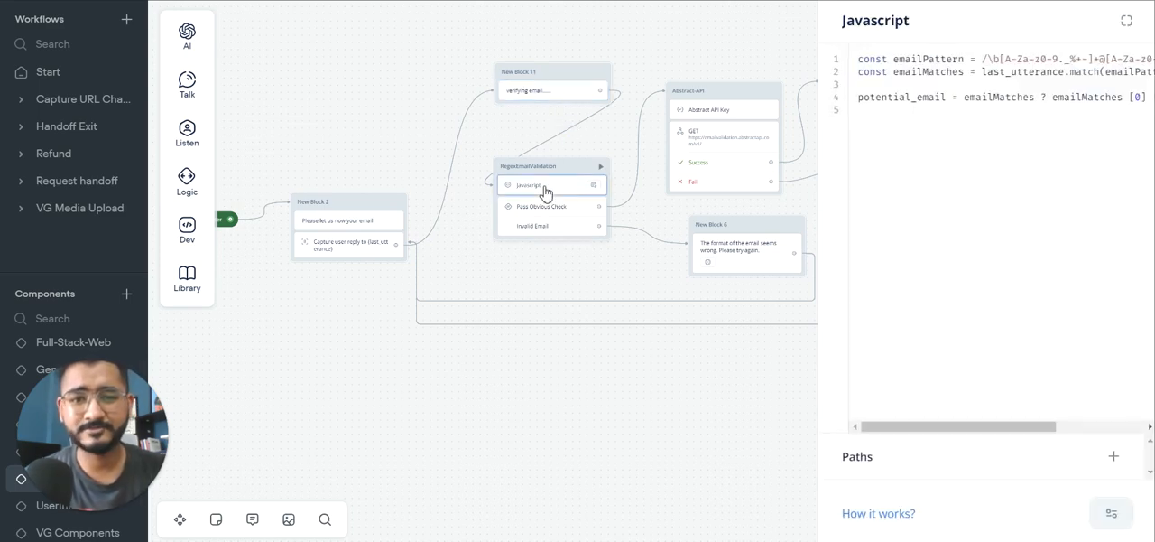
left_click(1126, 21)
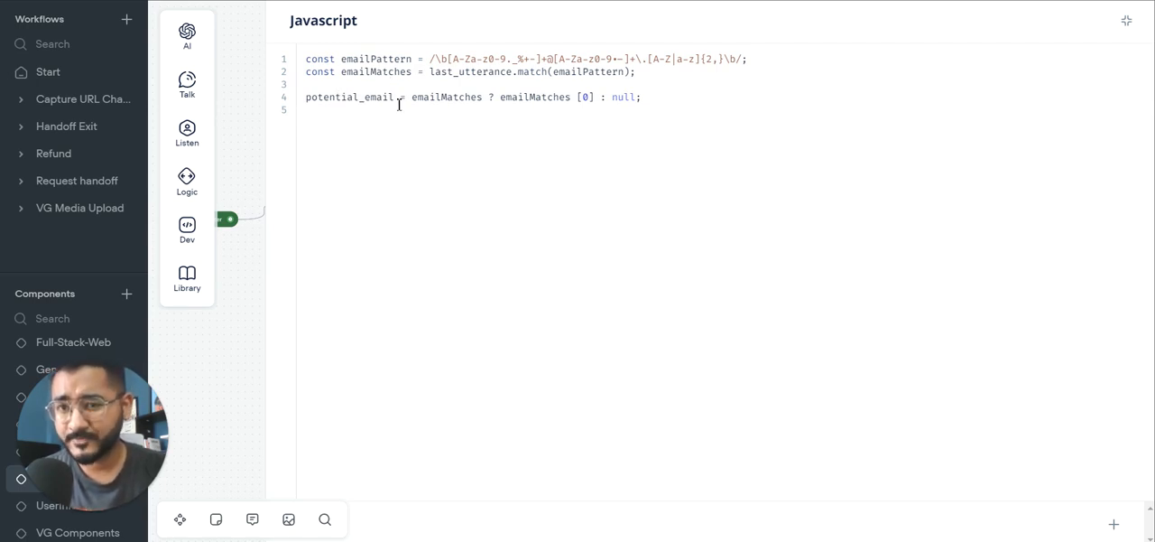
left_click(249, 104)
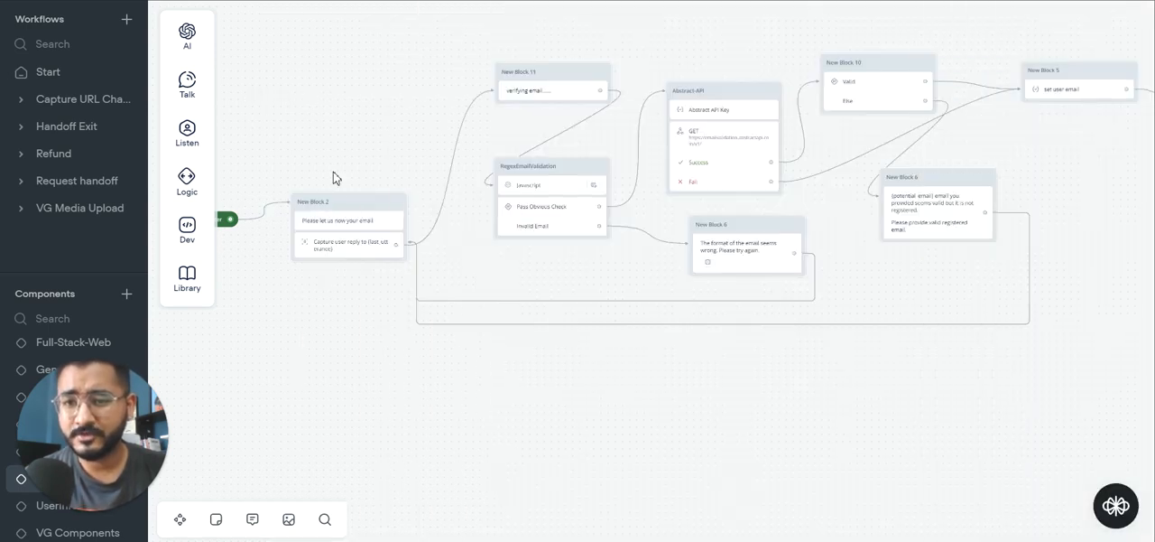
left_click(349, 250)
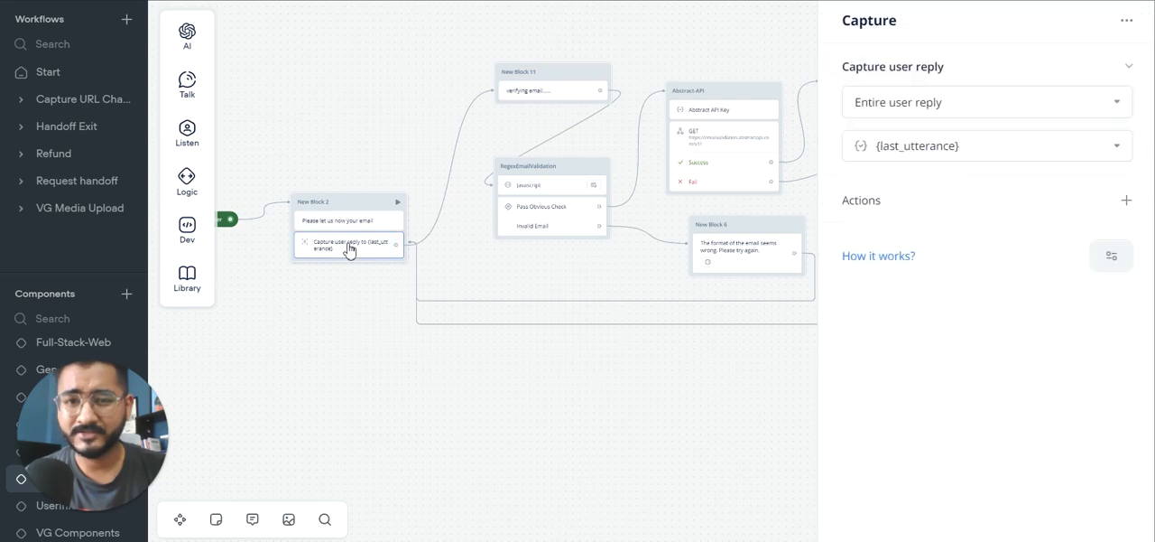
left_click(555, 189)
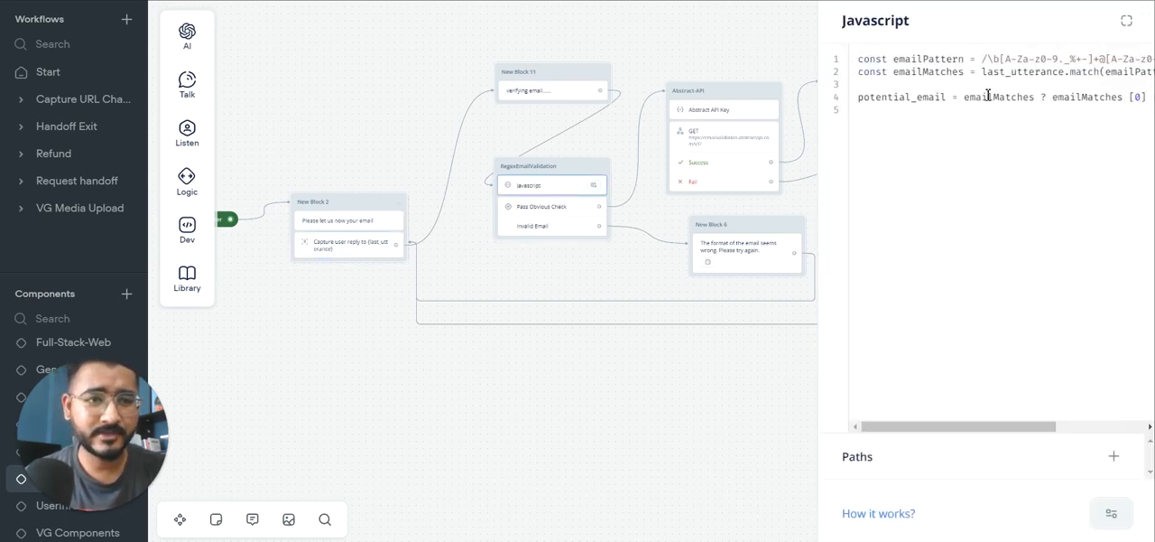
left_click(1127, 20)
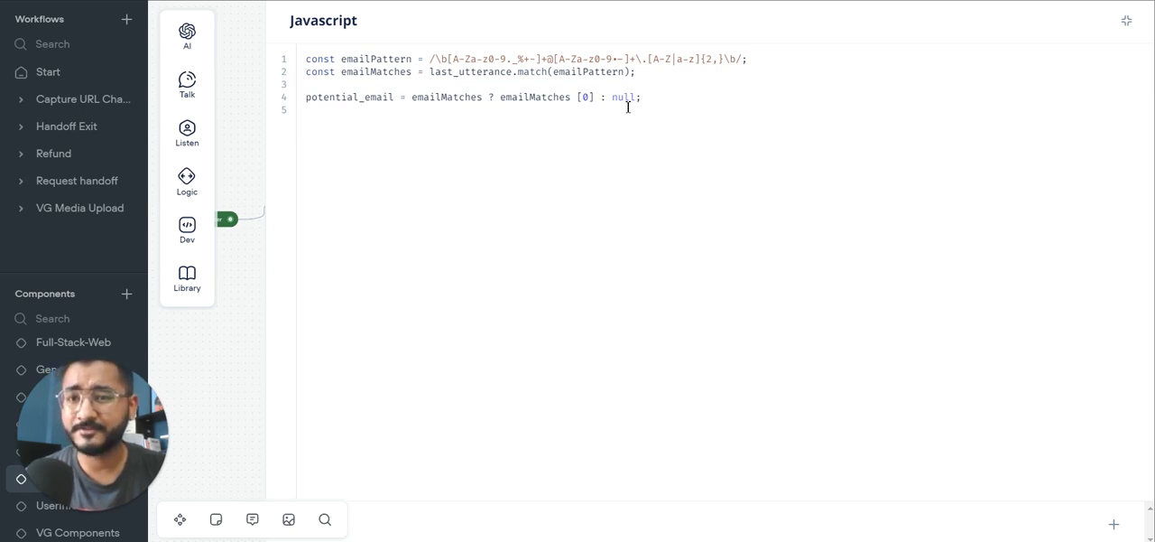
left_click(252, 138)
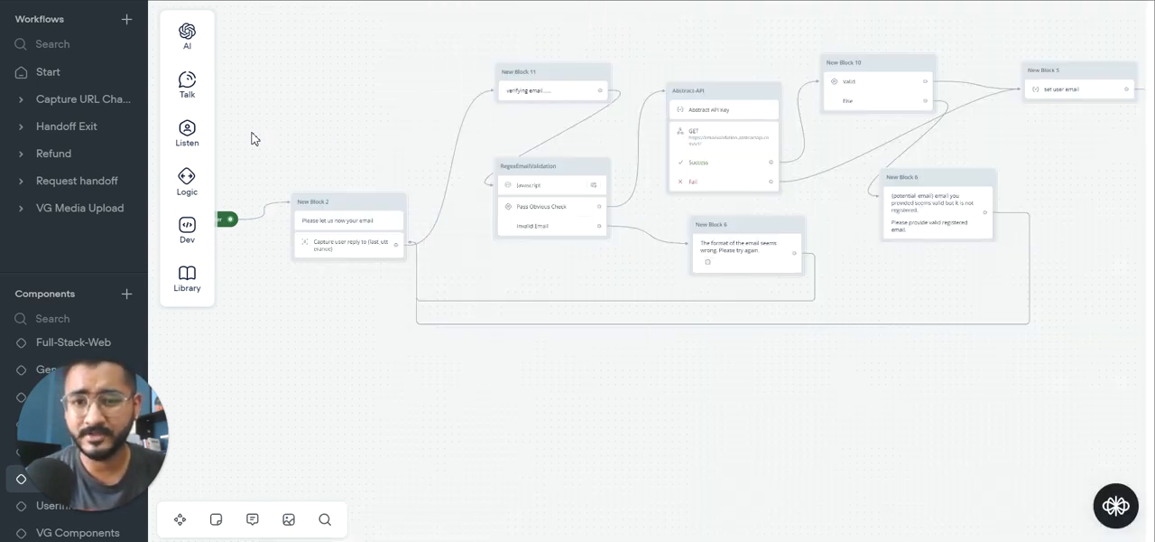
Step: Inspect the Pass Obvious Check condition and the retry message variants for an invalid email format
left_click(557, 217)
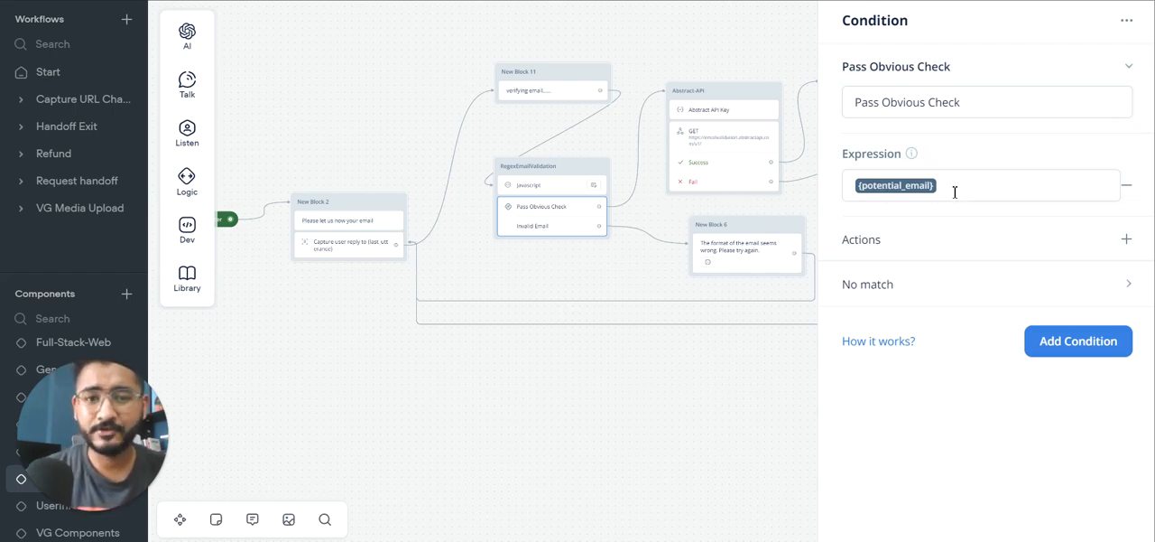
left_click(566, 156)
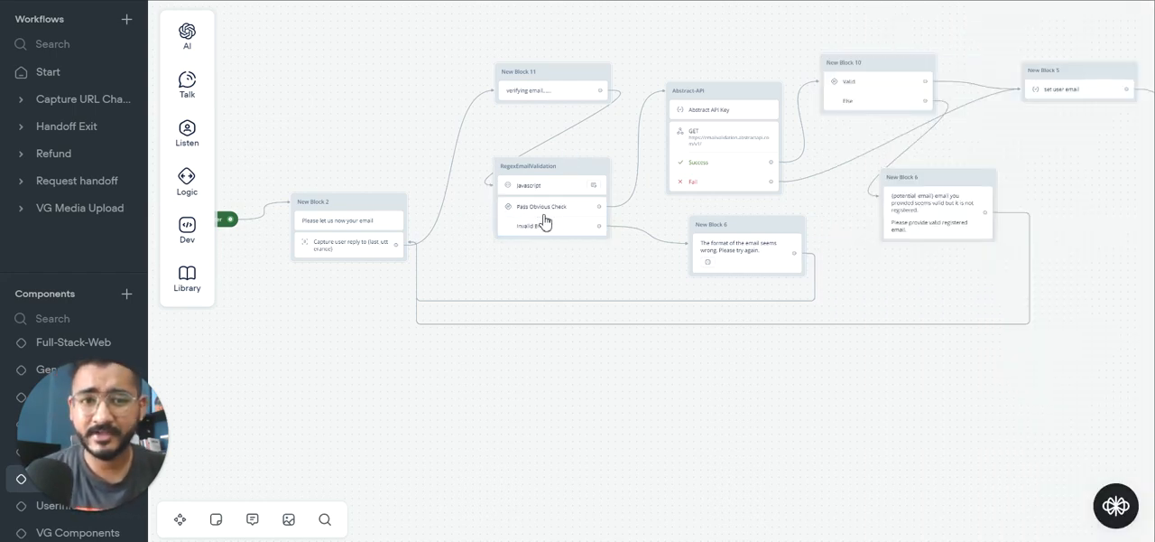
scroll(710, 125, "right", 5)
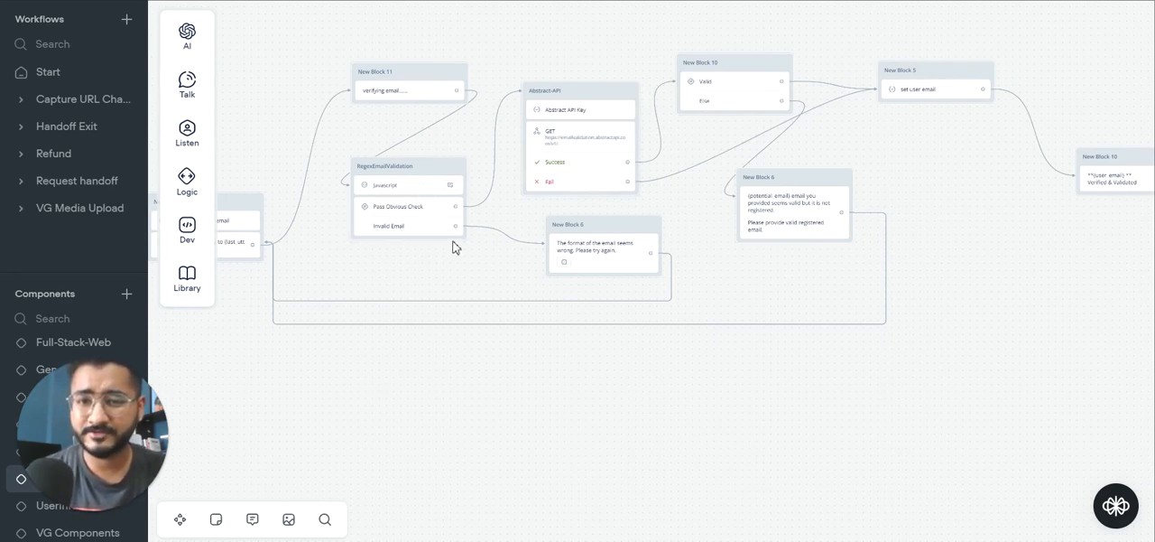
left_click(593, 251)
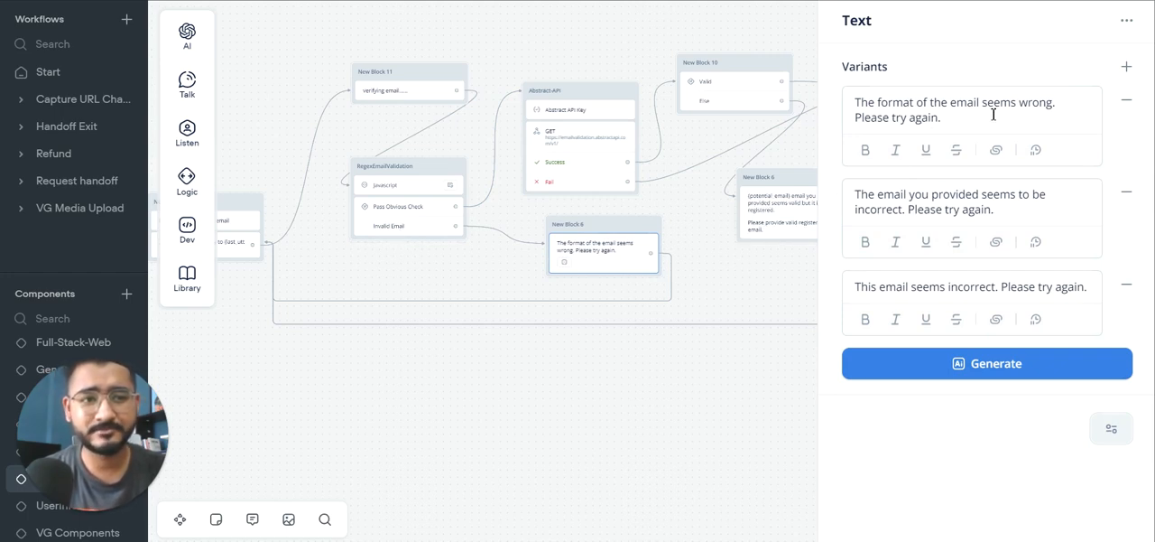
left_click(475, 270)
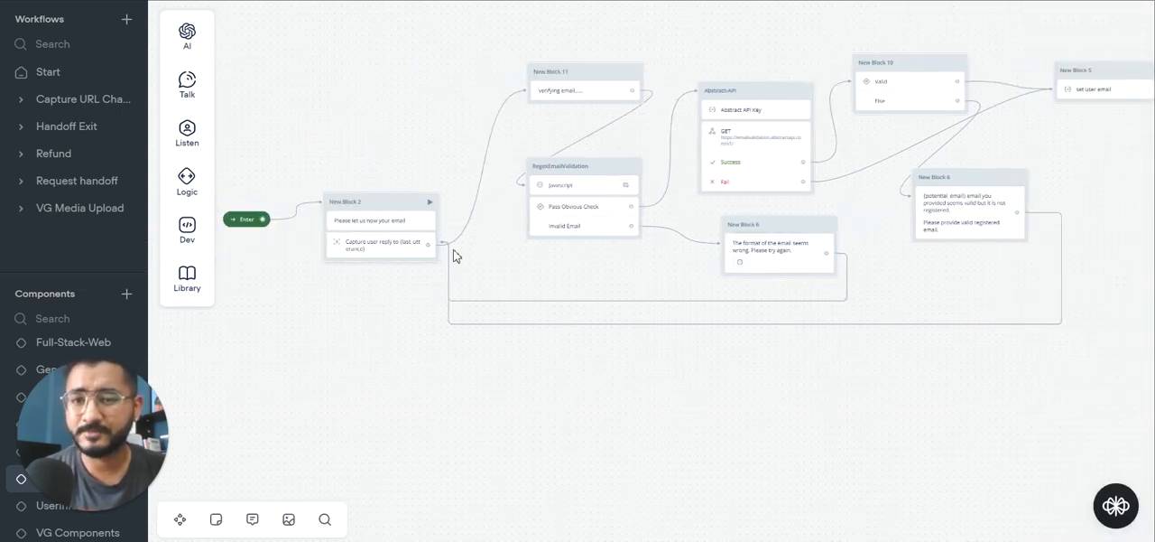
Step: Enter a placeholder API key between the quotes as the {AbstractAPI} variable's value in the Abstract API Key step
scroll(608, 284, "right", 5)
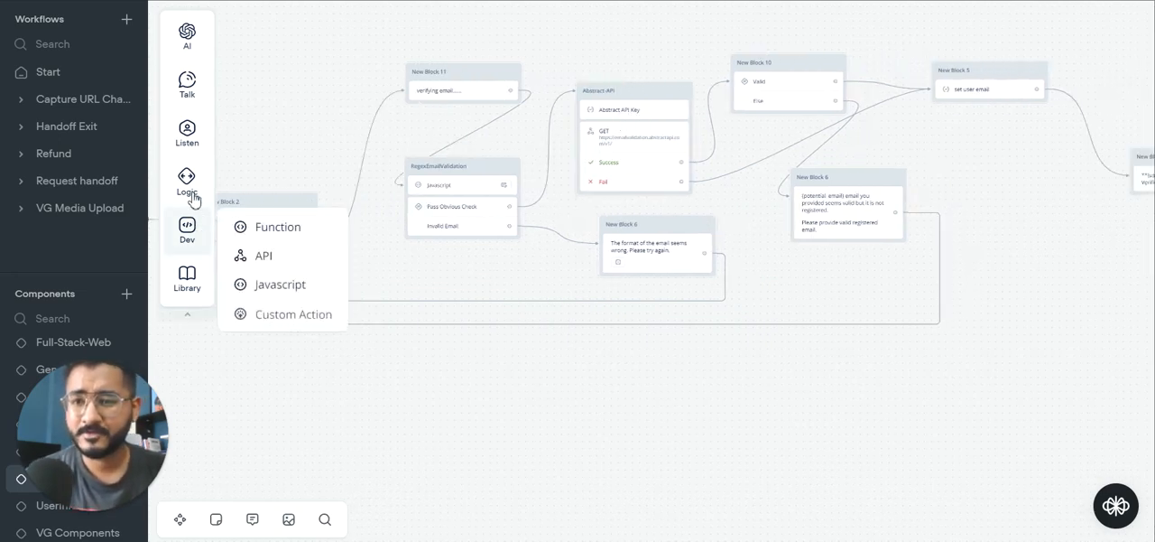
mouse_move(190, 183)
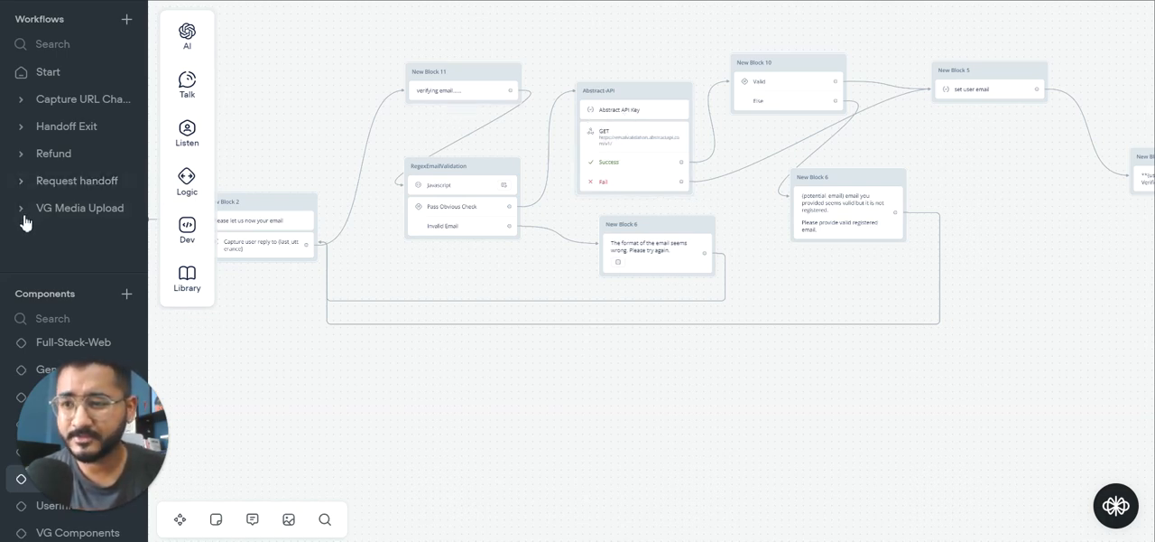
left_click(623, 114)
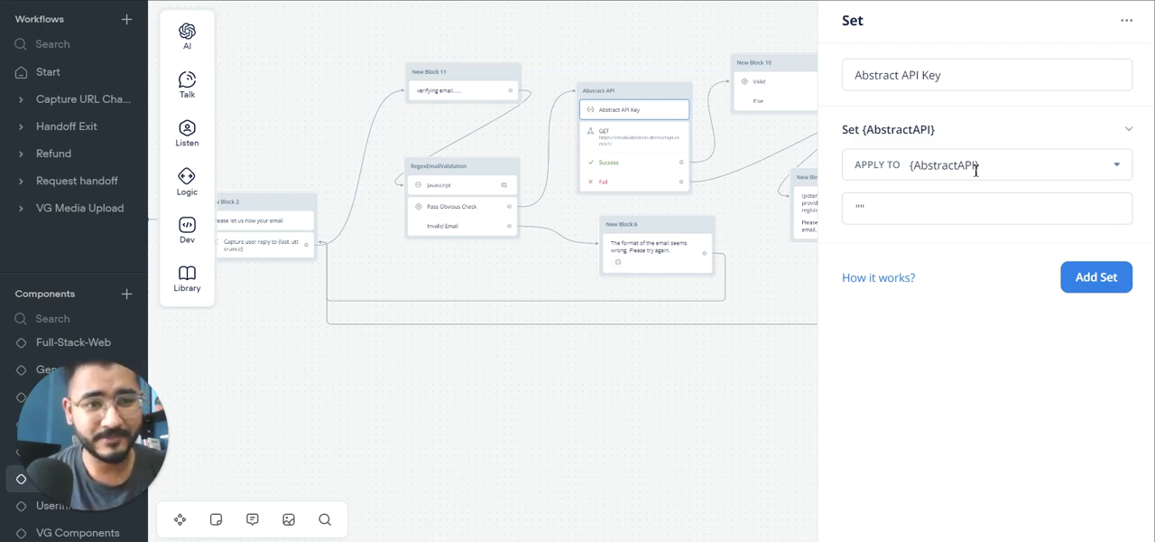
left_click_drag(873, 211, 858, 208)
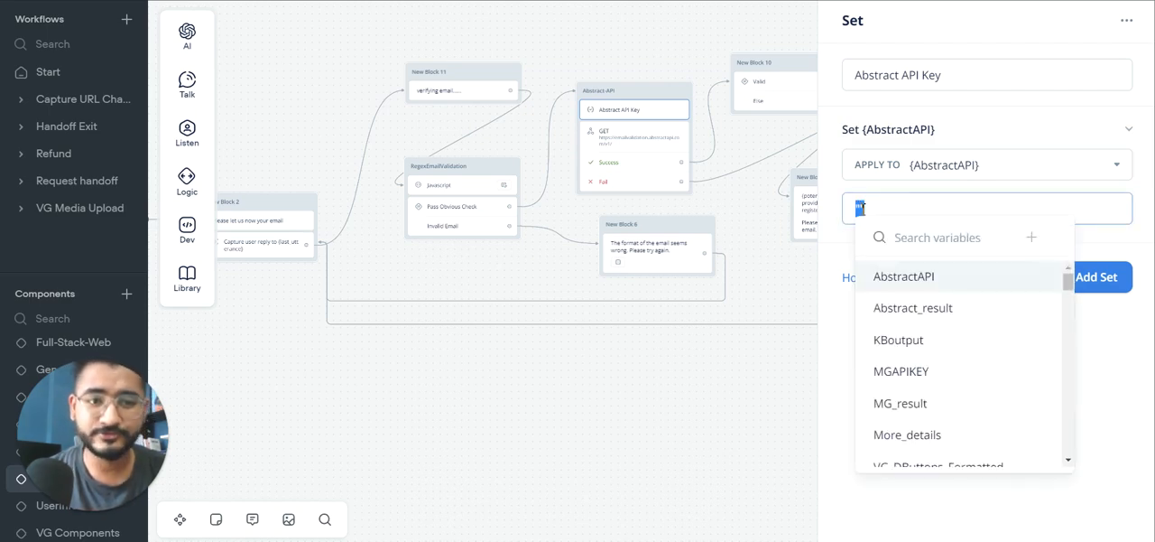
left_click(863, 209)
type("as")
type("hkjhjkhjkhjk")
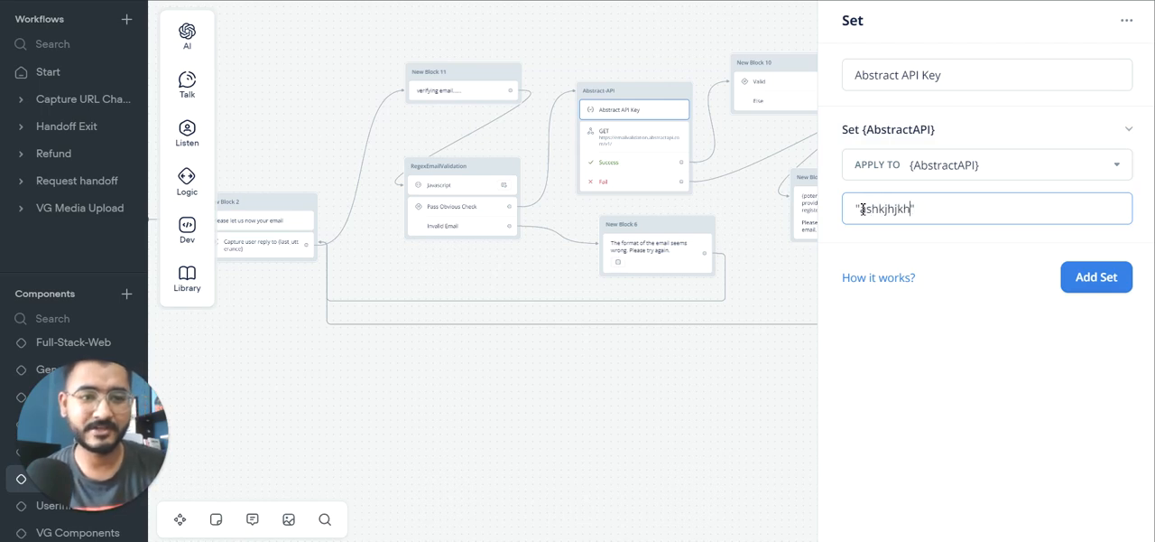
Step: Review the Abstract API GET request's parameters and response capture, and the Valid condition that checks its result
left_click(642, 136)
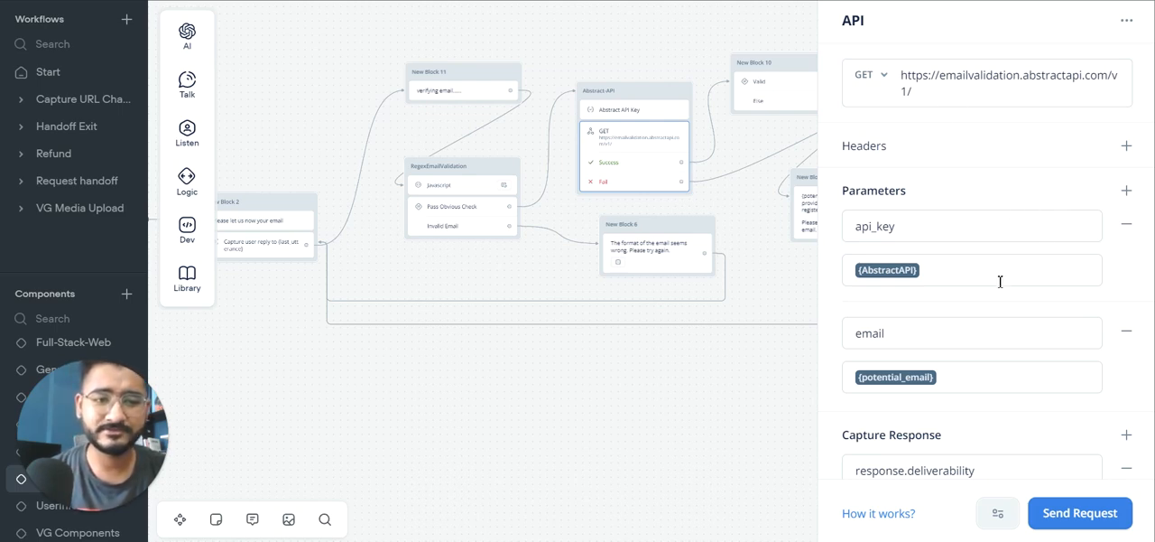
scroll(1001, 282, "down", 2)
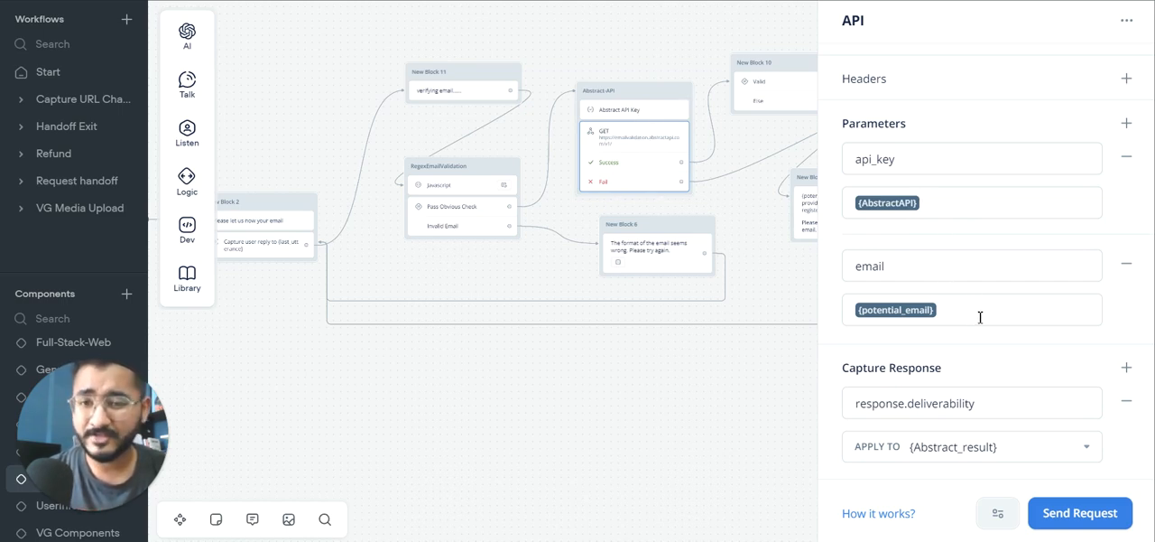
left_click(455, 192)
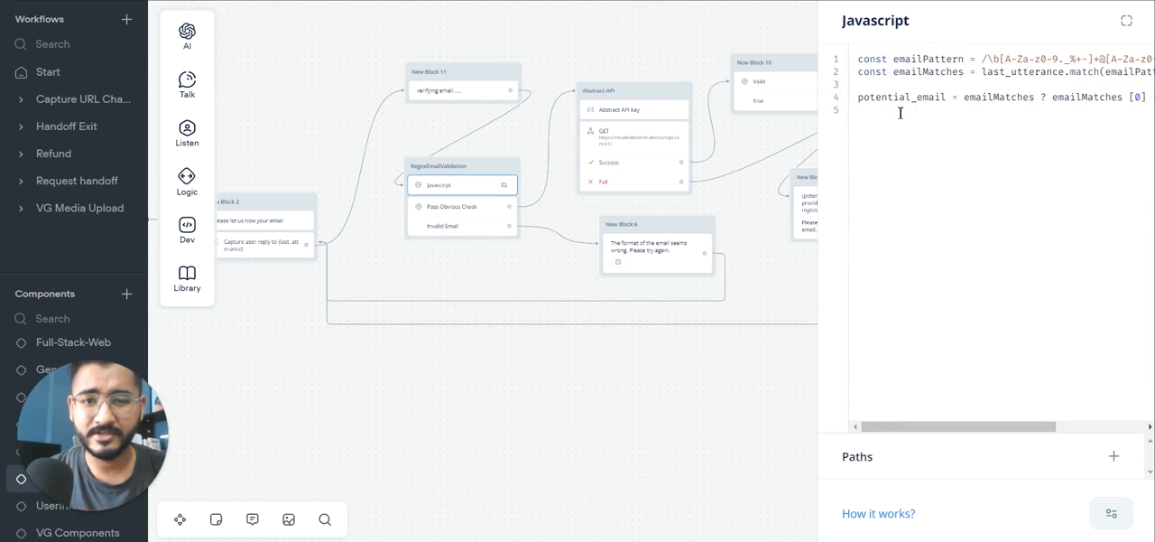
left_click(622, 138)
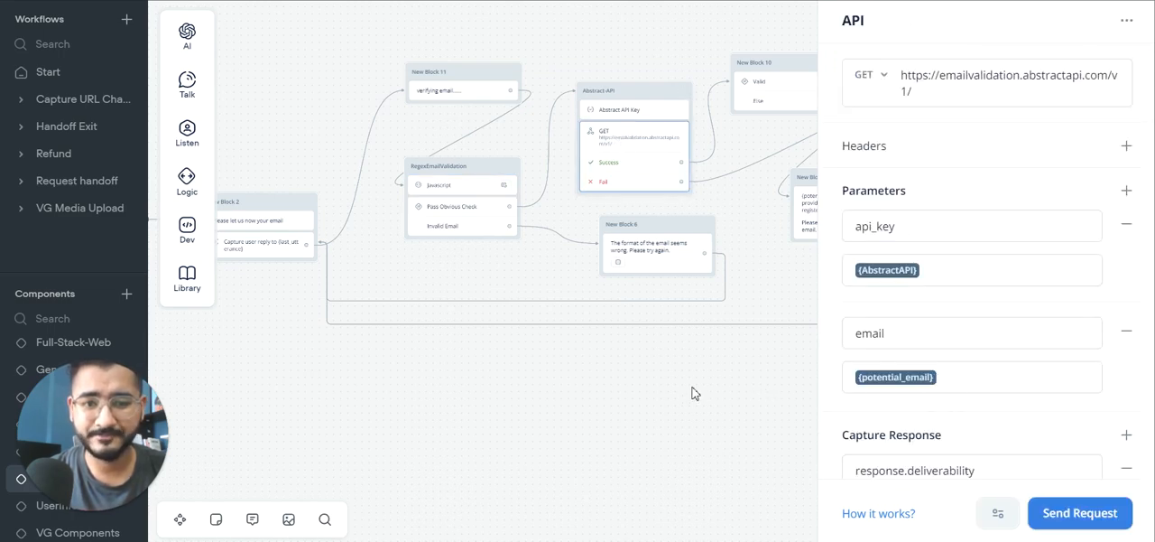
left_click(671, 395)
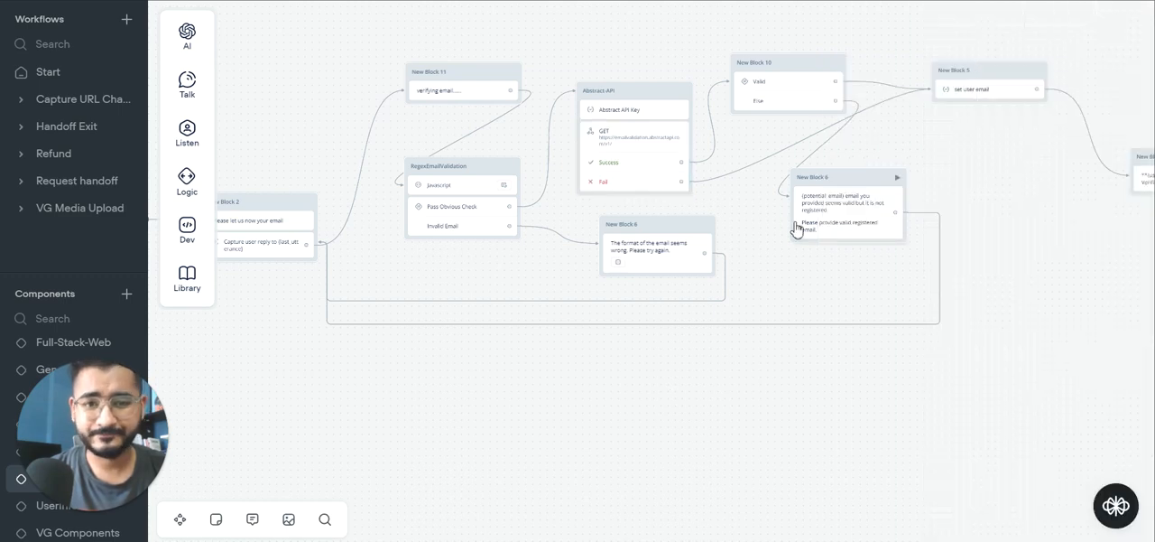
left_click(772, 90)
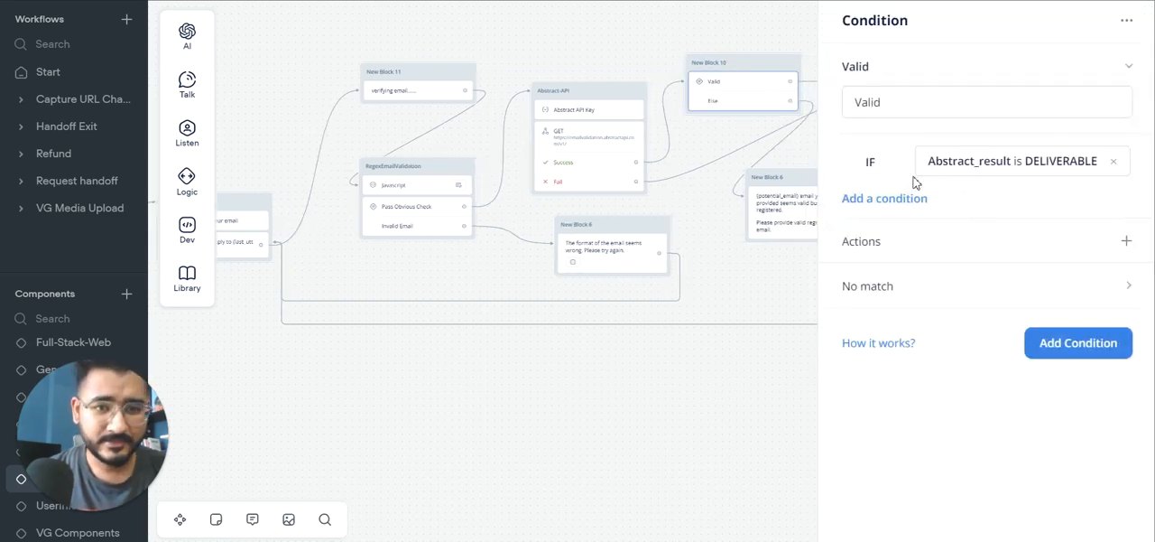
Step: Review how the Abstract API request captures response.deliverability into {Abstract_result} and how the Valid condition tests that variable
left_click(582, 134)
scroll(869, 286, "down", 2)
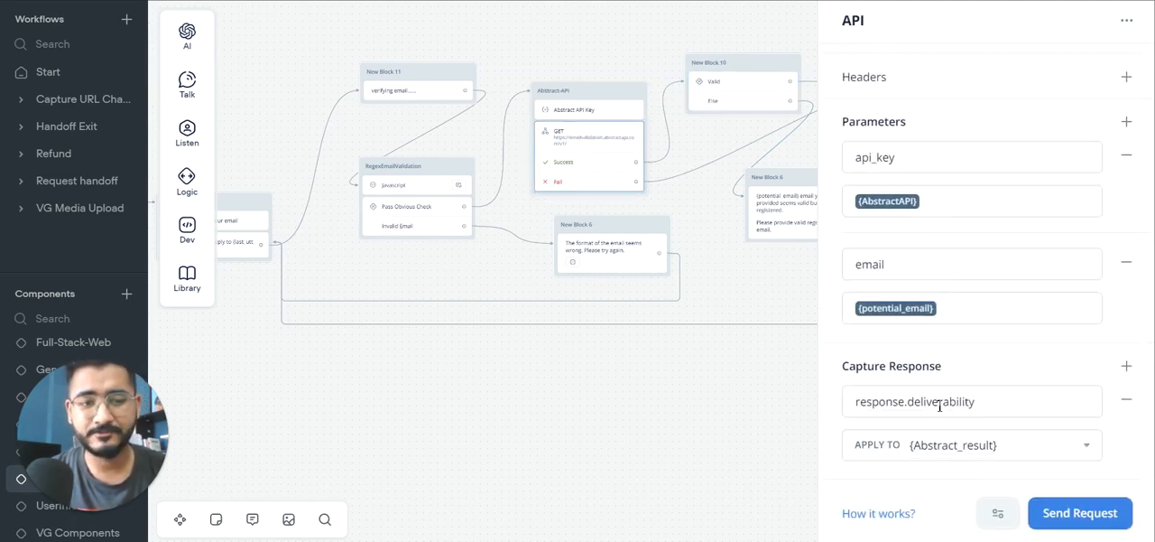
left_click(746, 97)
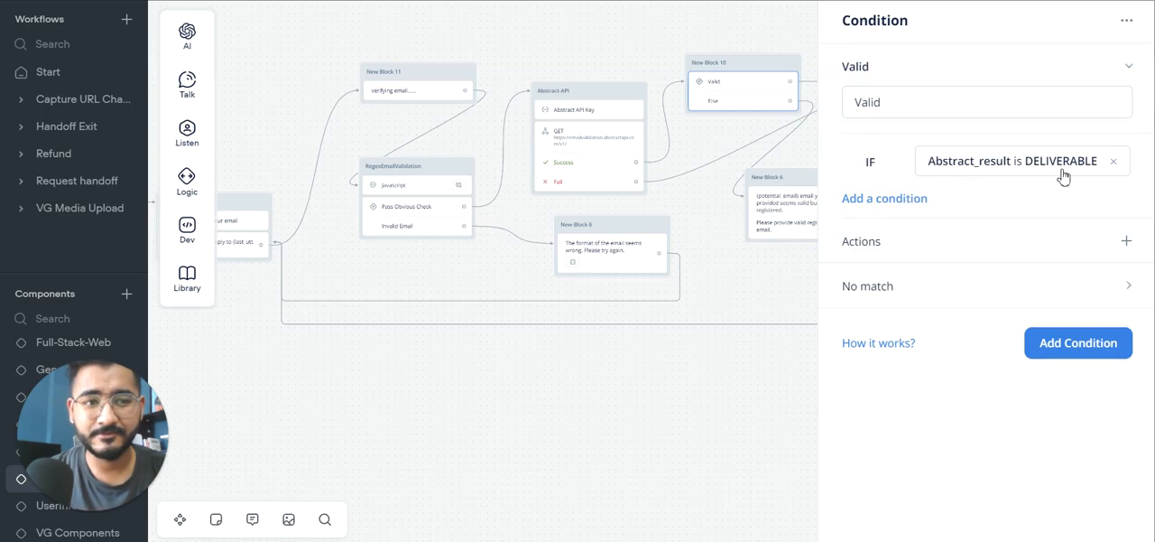
Step: Switch to Abstract's Email Validation API documentation and examine the deliverability field and the other fields in the sample response
key("alt+Tab")
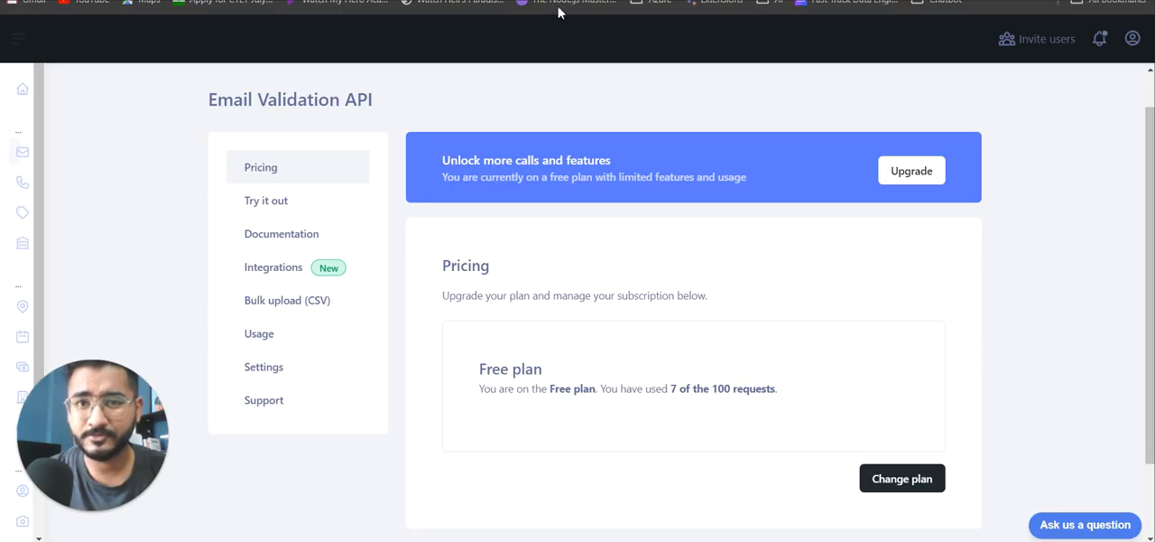
left_click(587, 0)
double_click(828, 306)
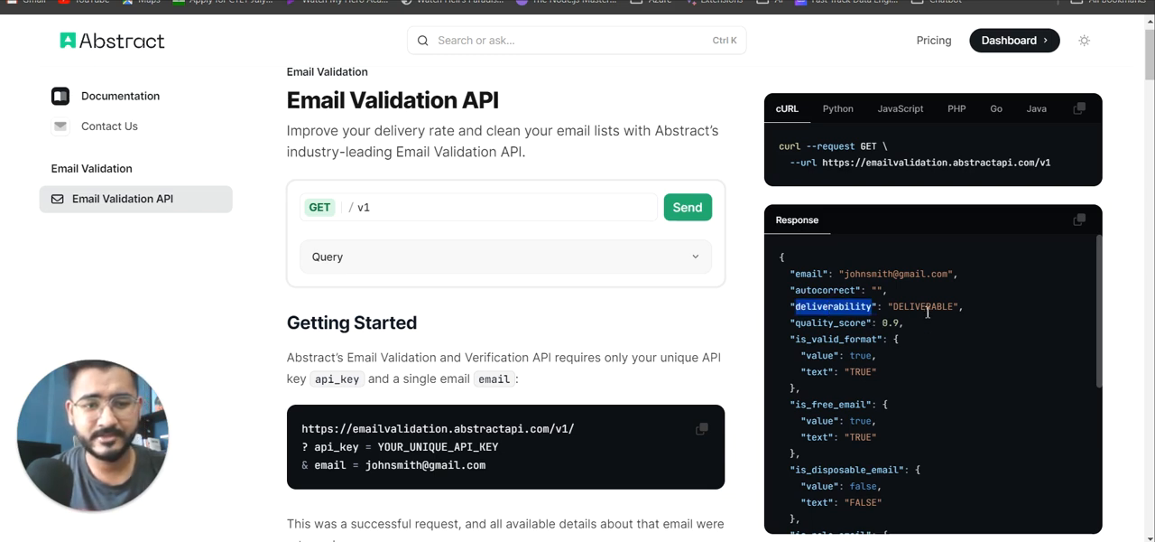
scroll(884, 311, "down", 5)
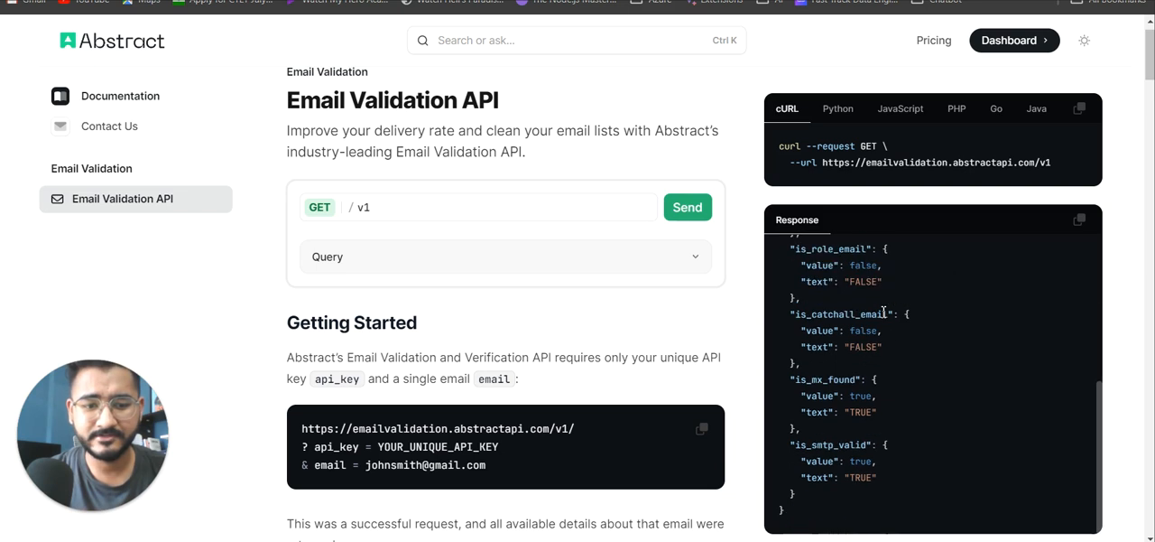
scroll(888, 296, "up", 5)
scroll(722, 292, "down", 1)
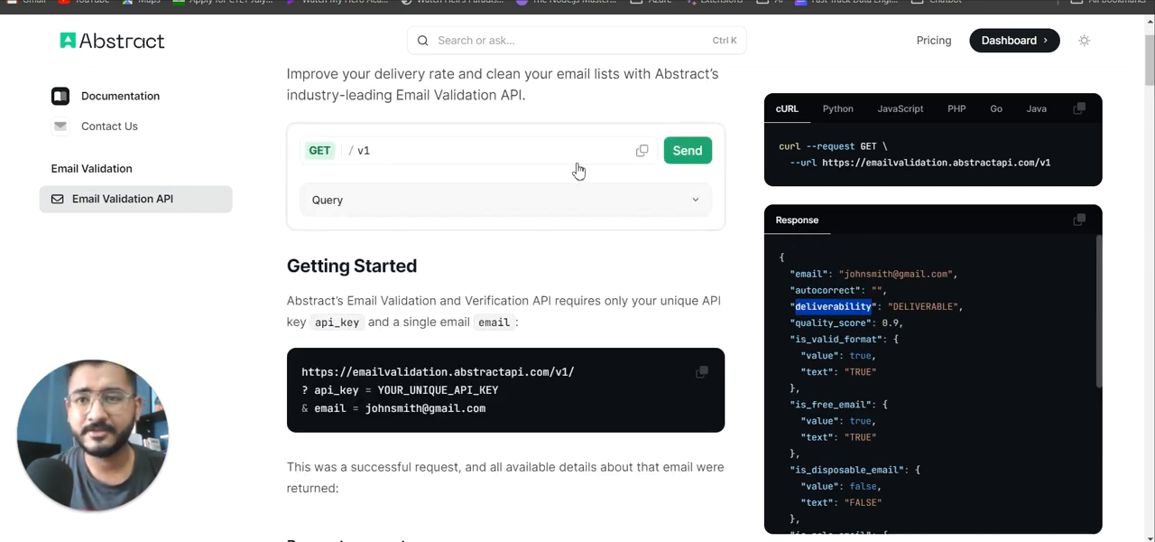
Step: Return to the Voiceflow component and recheck the GET request's captured response against the DELIVERABLE condition in New Block 10
key("alt+Tab")
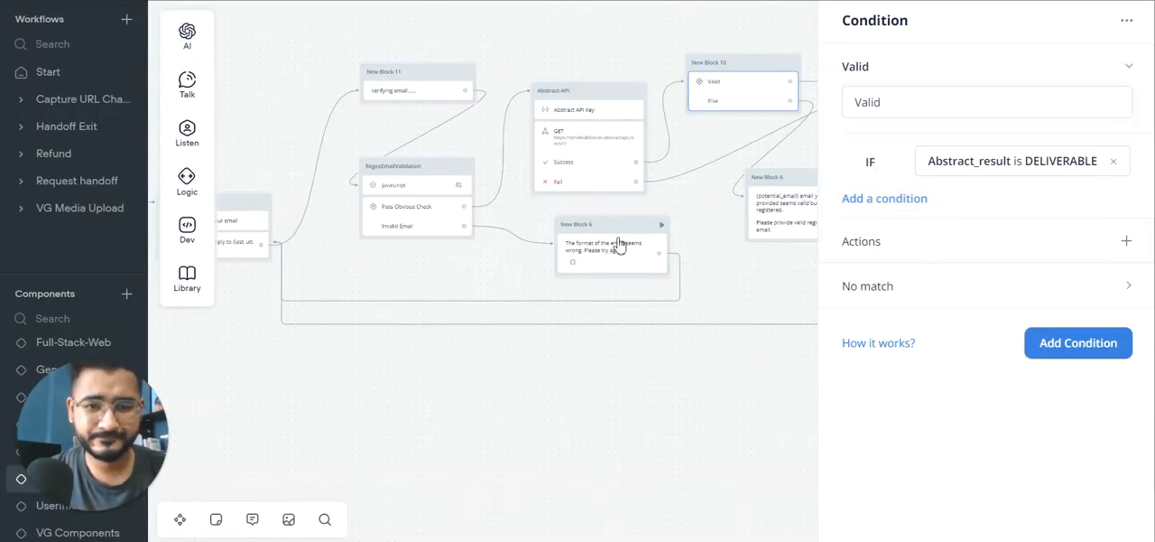
left_click(595, 155)
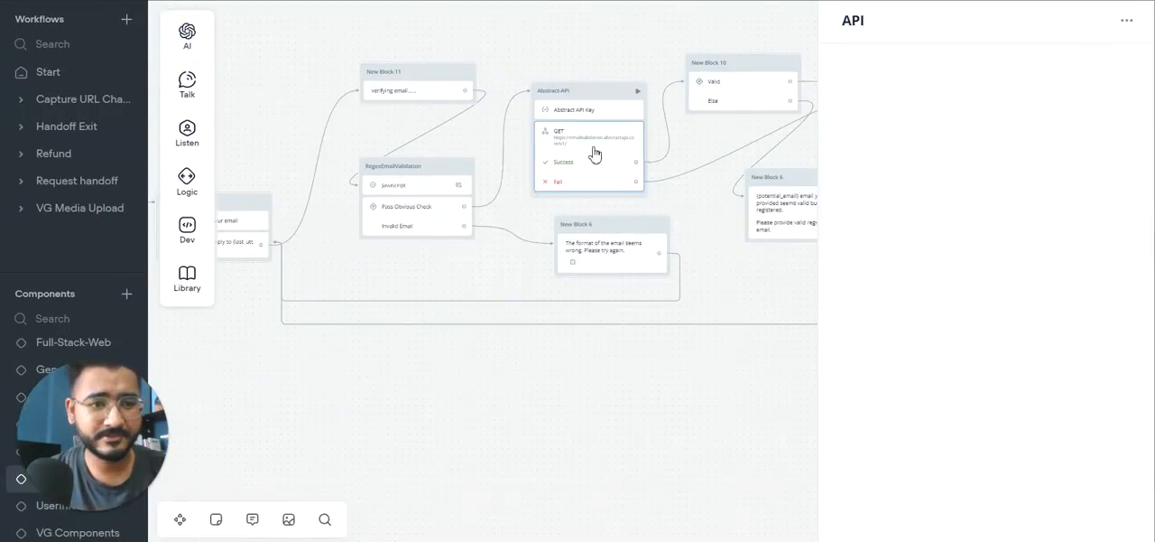
scroll(1047, 383, "down", 1)
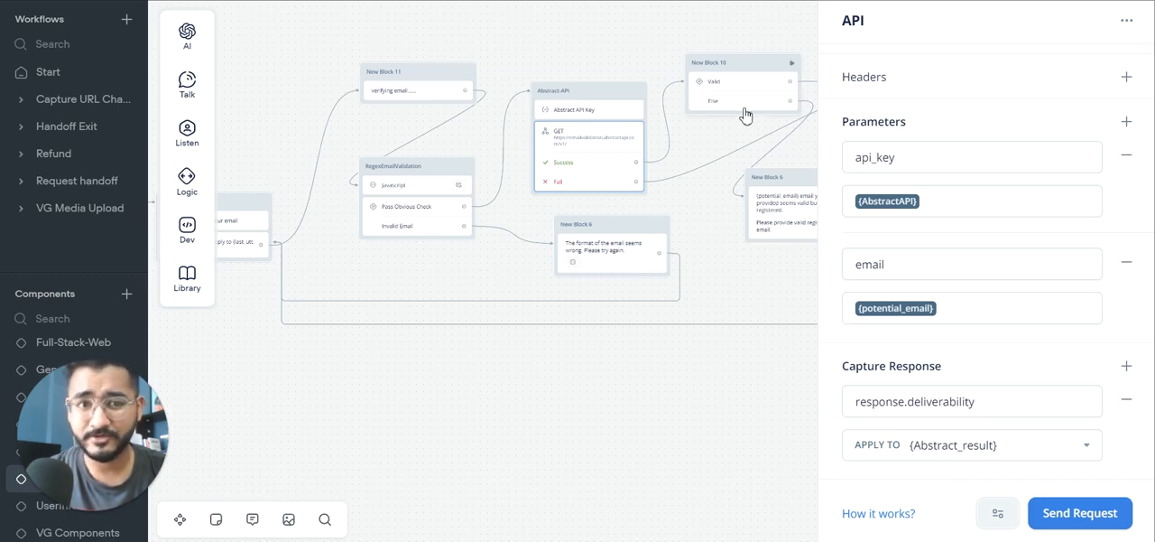
left_click(731, 83)
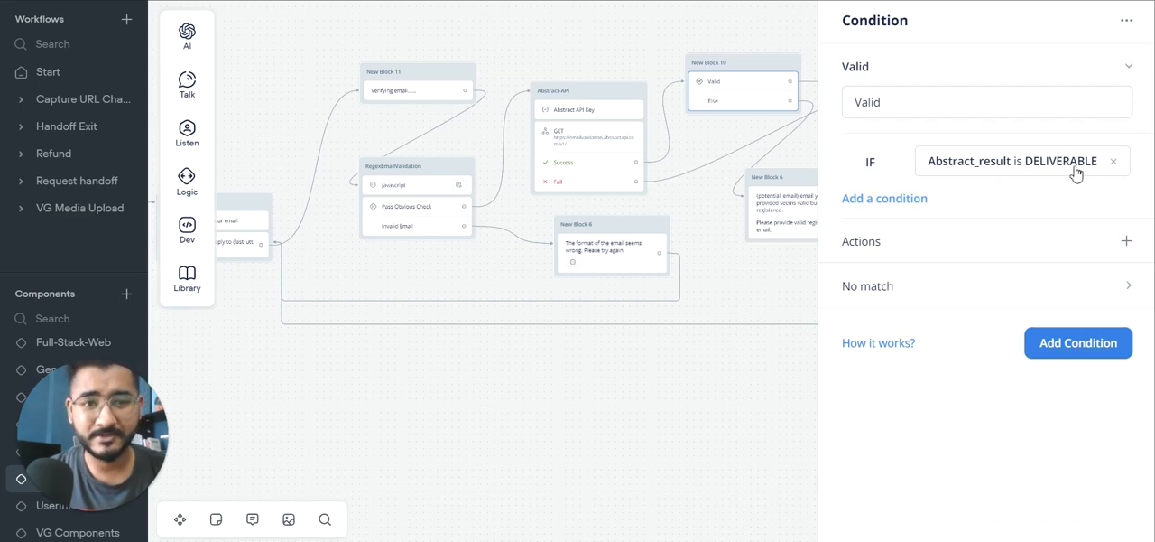
left_click(703, 135)
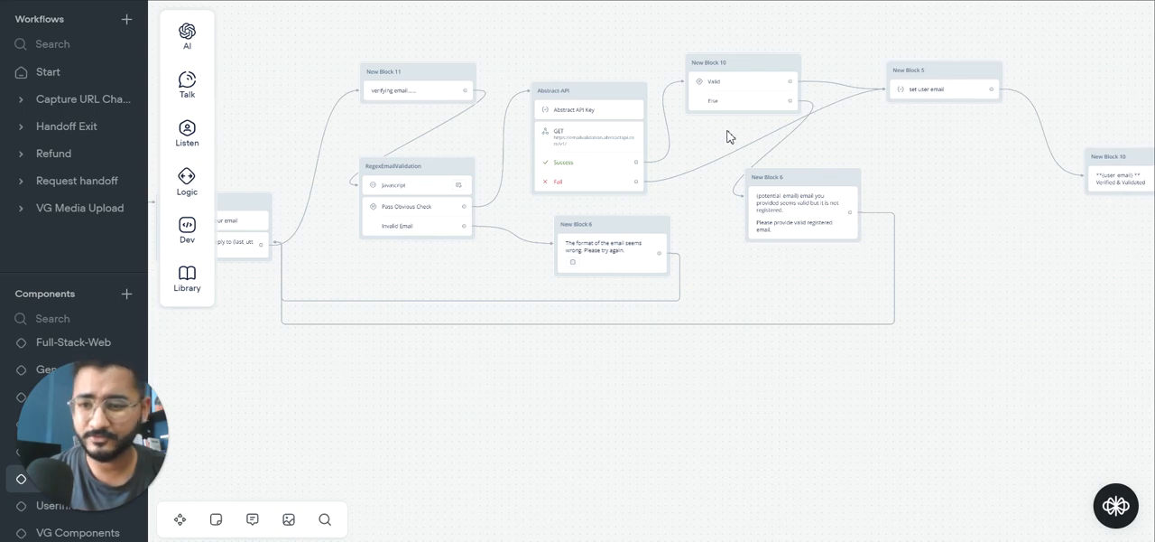
Step: Inspect the set user email step that assigns {potential_email} to {user_email}, and trace the flow's paths back to the email prompt
left_click(933, 93)
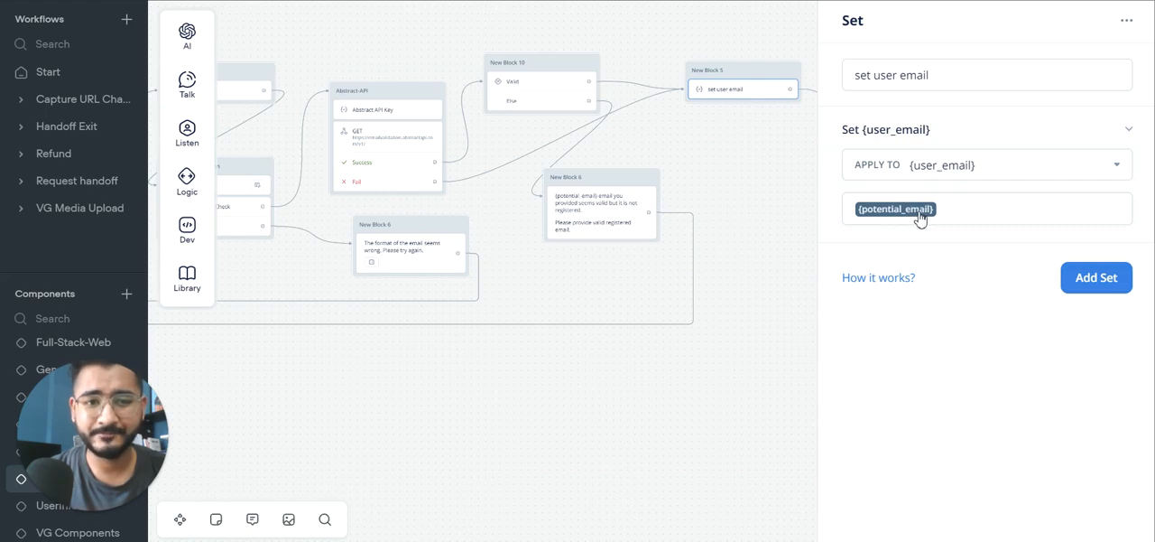
left_click(703, 168)
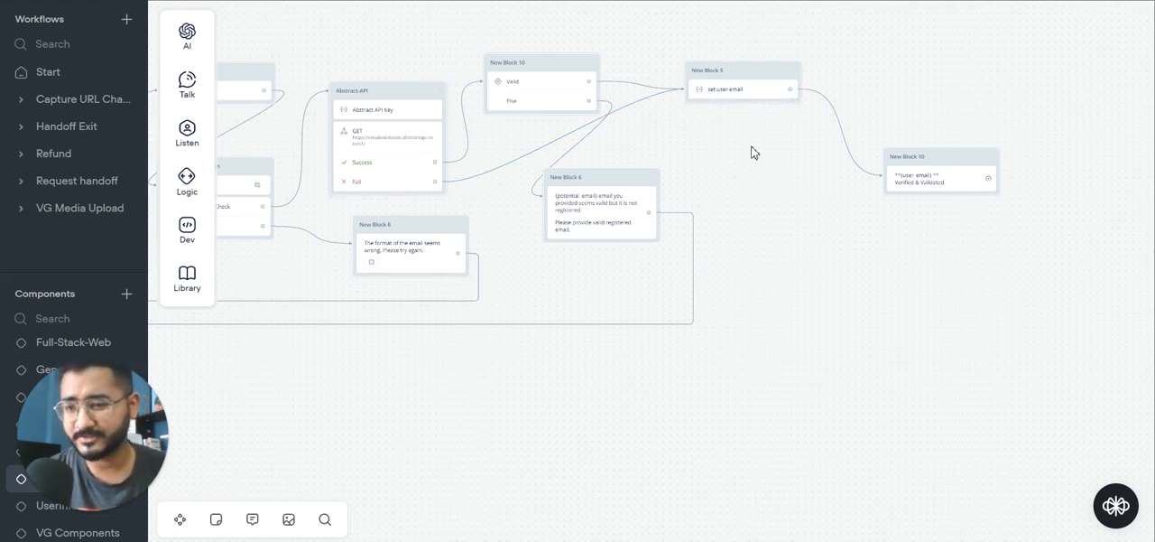
scroll(753, 152, "left", 5)
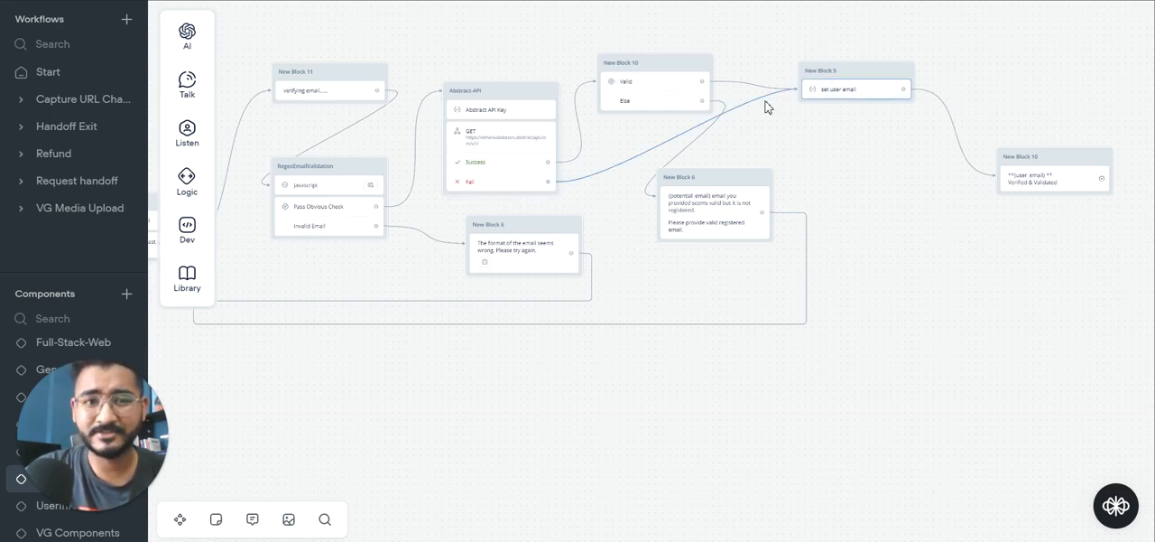
left_click_drag(289, 298, 513, 245)
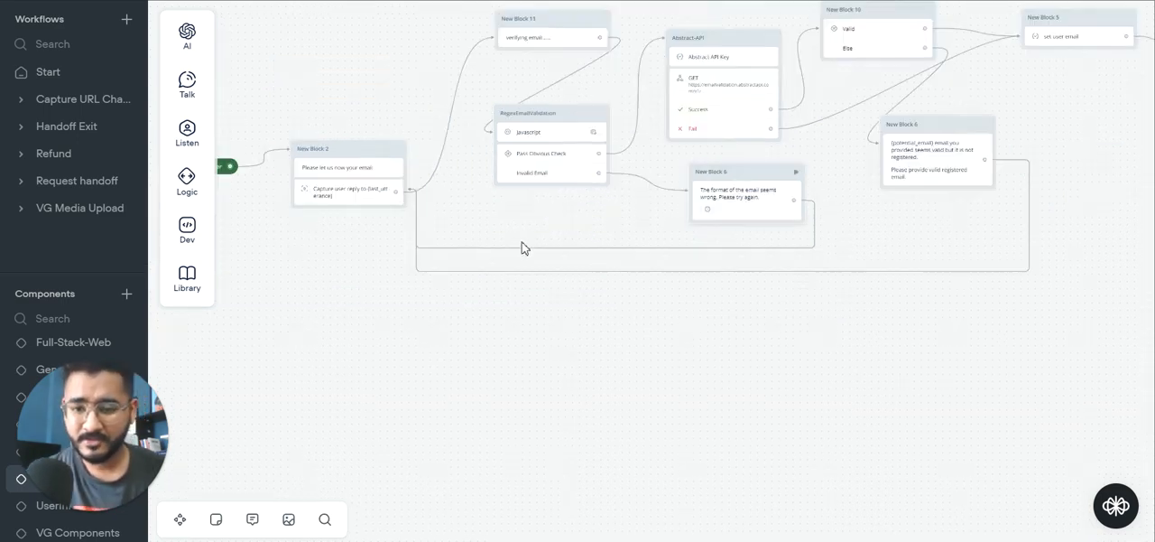
Step: Switch to the Abstract dashboard and check the Email Validation API's request usage on the free plan
key("alt+Tab")
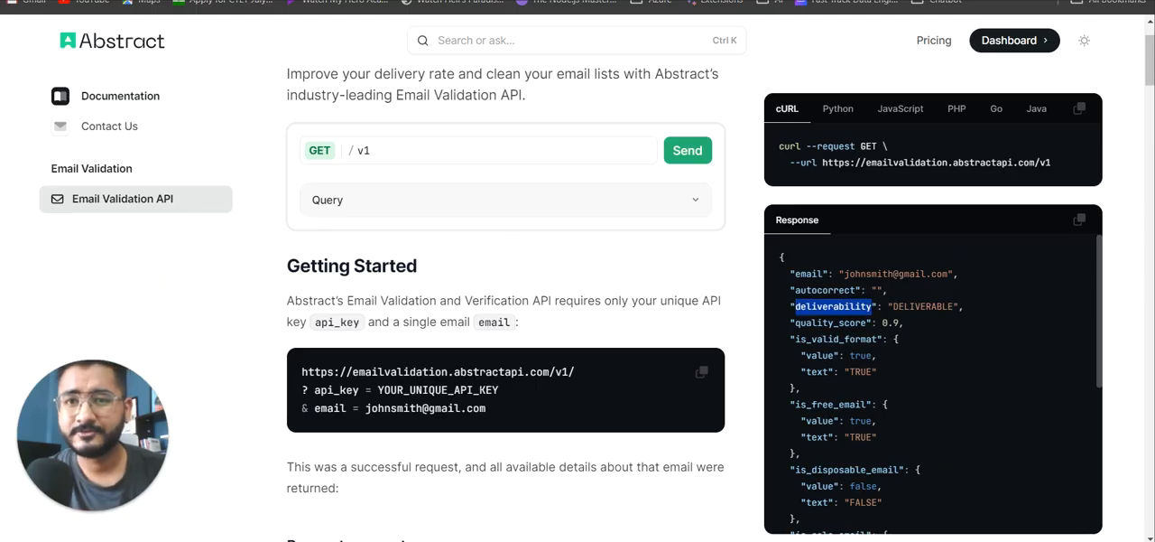
left_click(496, 2)
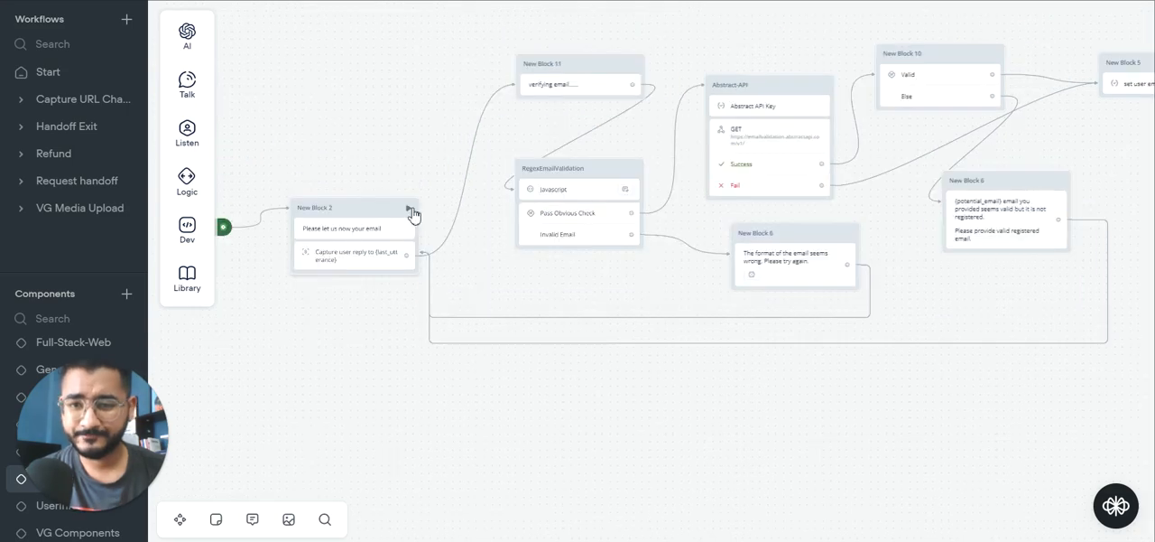
Step: Start a test session of the email component in Voiceflow and send the malformed reply "my email is adssfas"
left_click(410, 210)
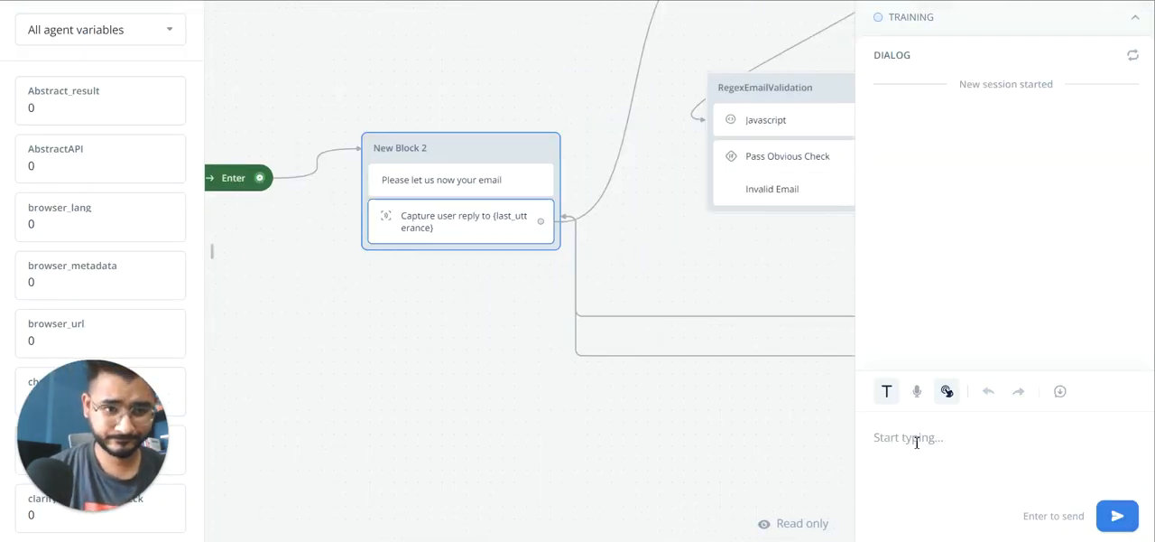
type("my")
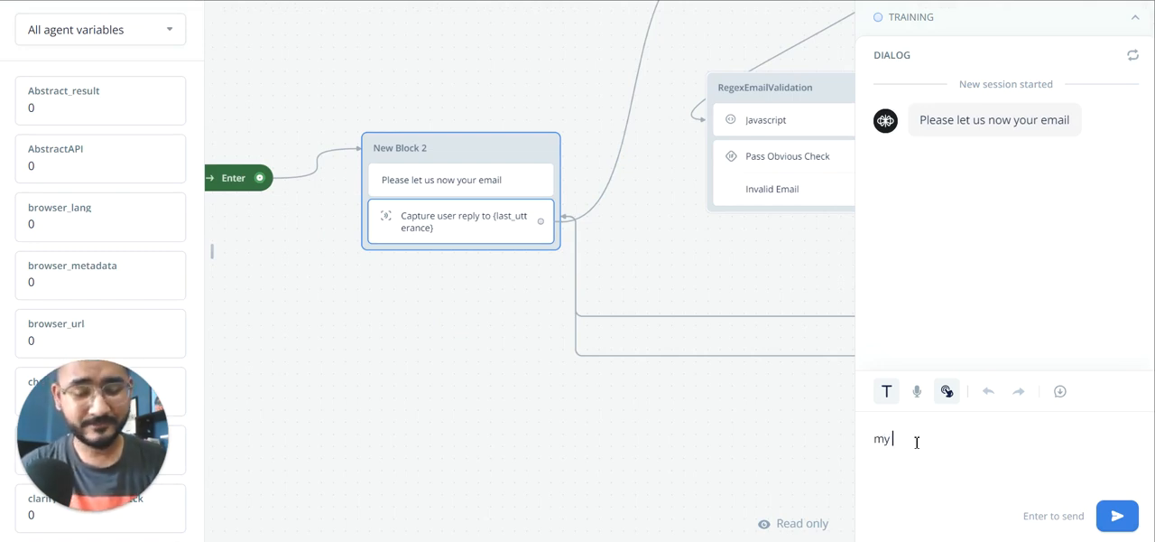
type(" email")
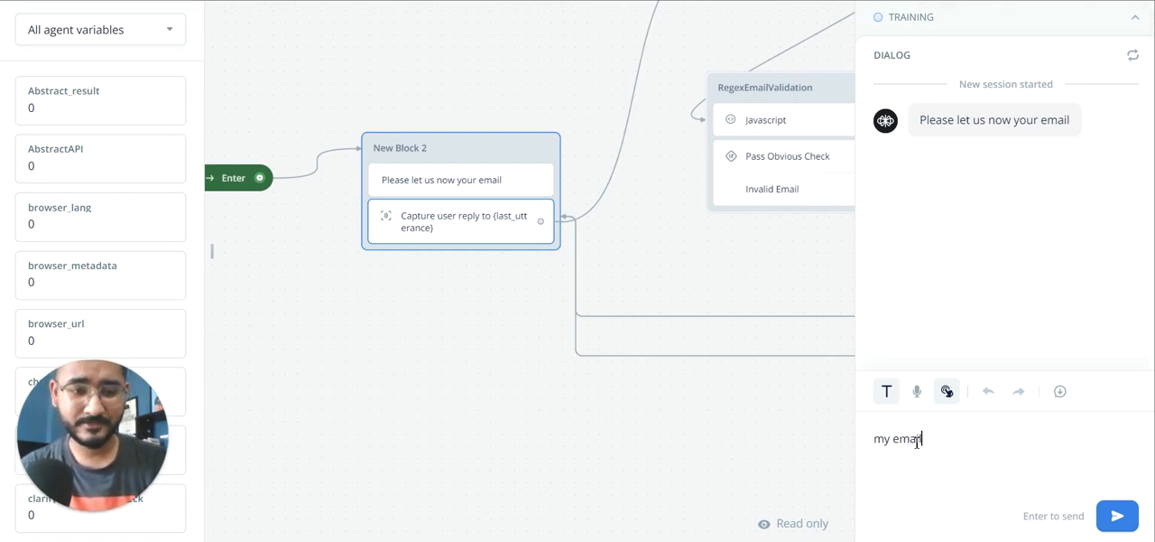
type(" is adssfas")
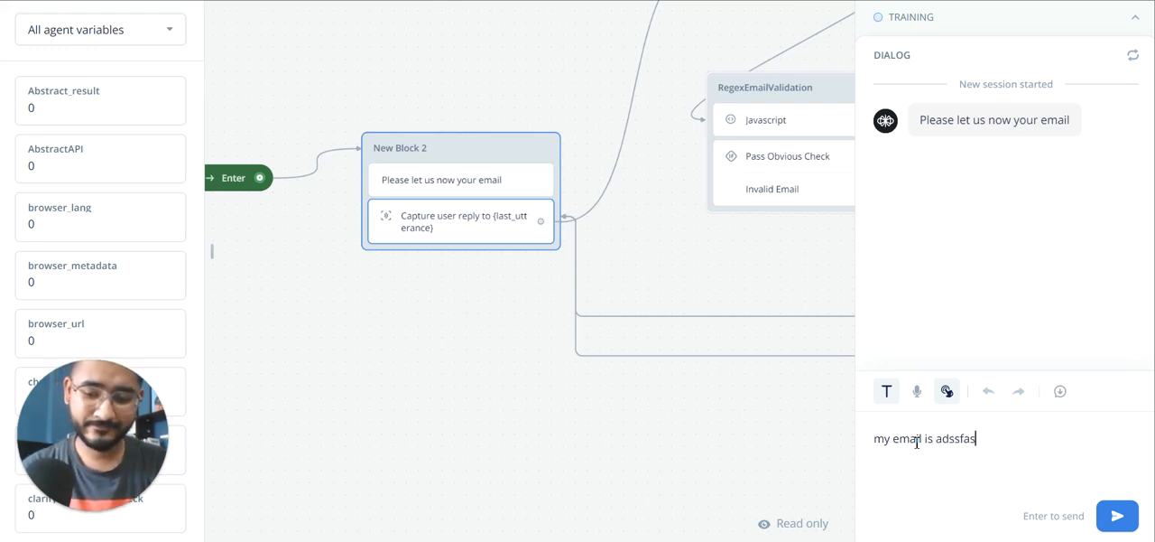
key("Return")
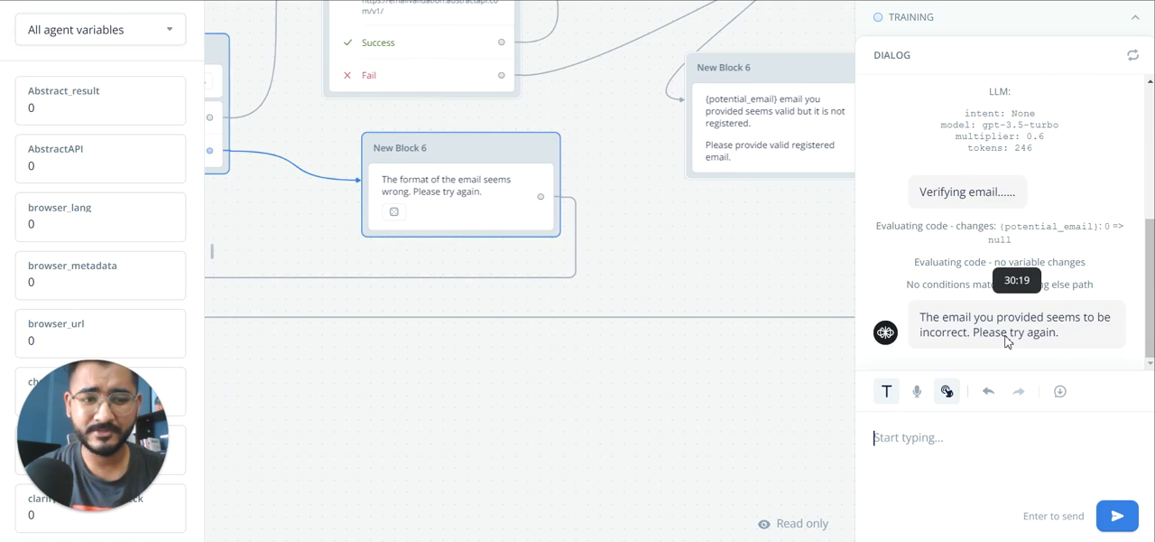
Step: Send a second test reply beginning "my email is" with a correctly formatted but made-up address at divuai.com
left_click(922, 431)
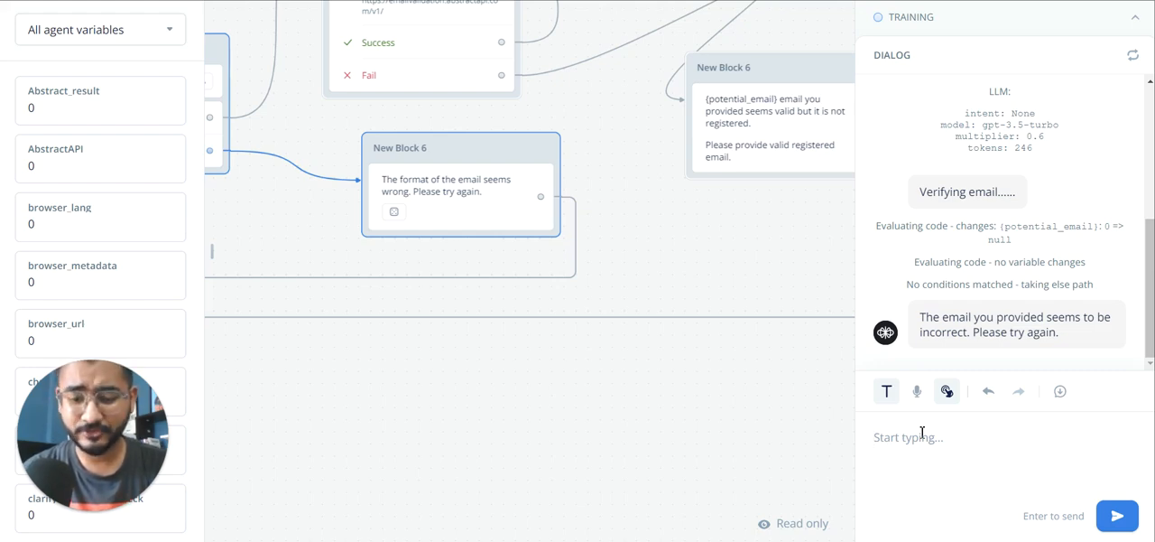
type("m")
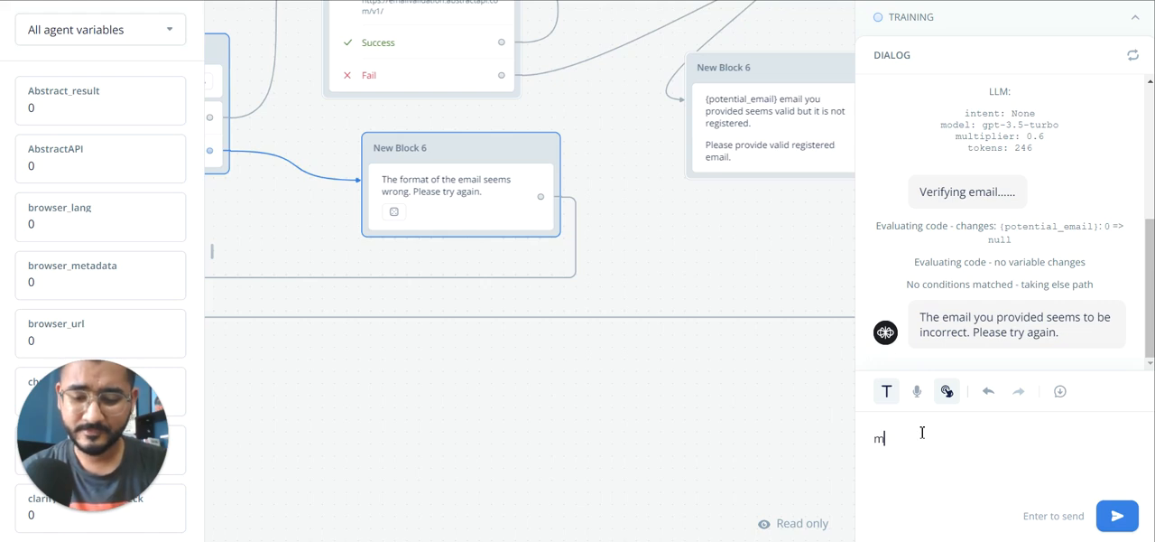
type("y email is ")
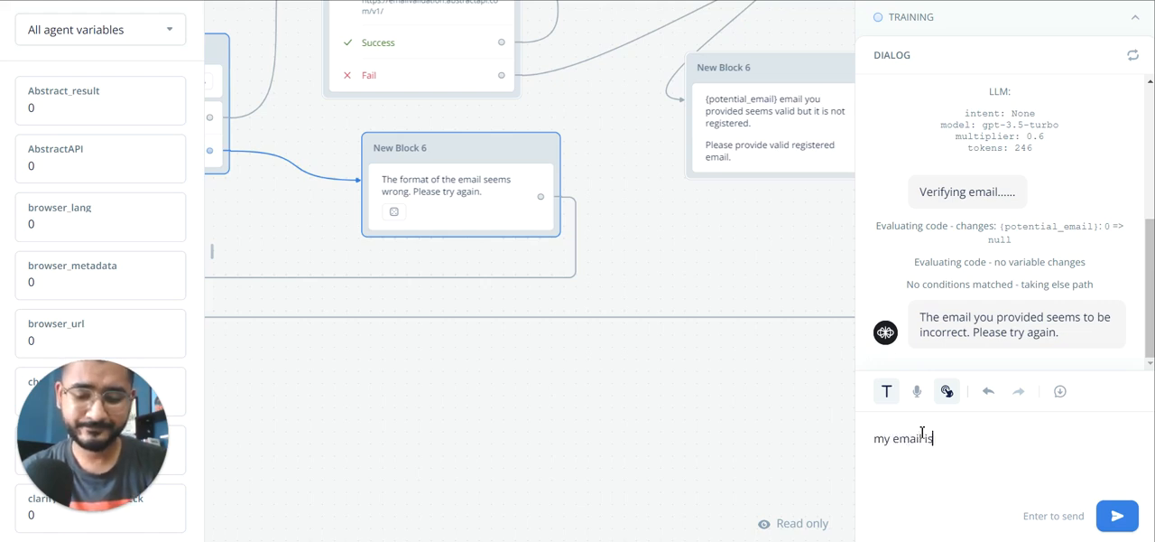
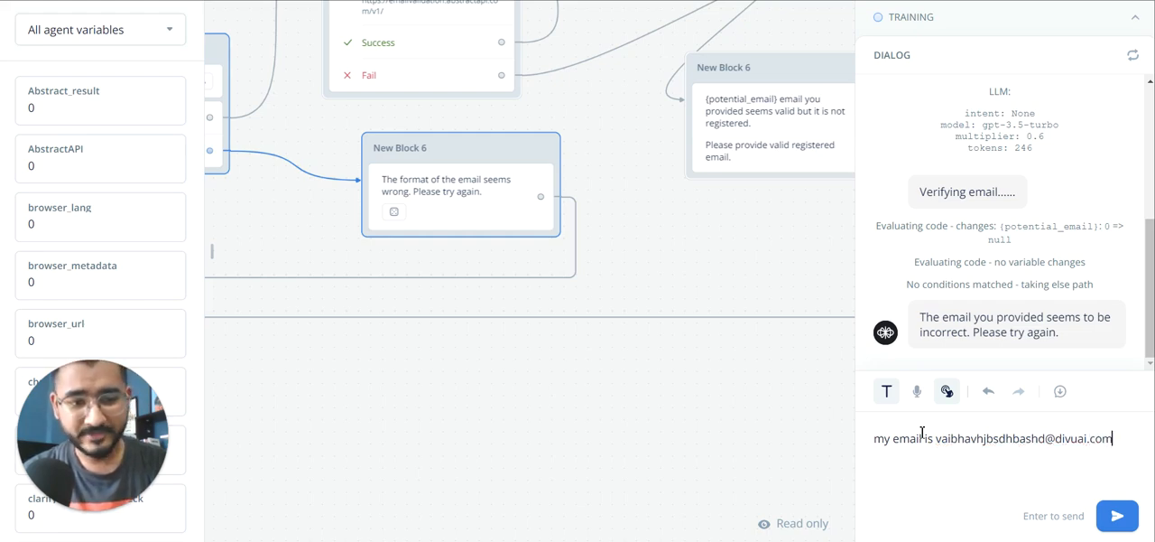
key("Return")
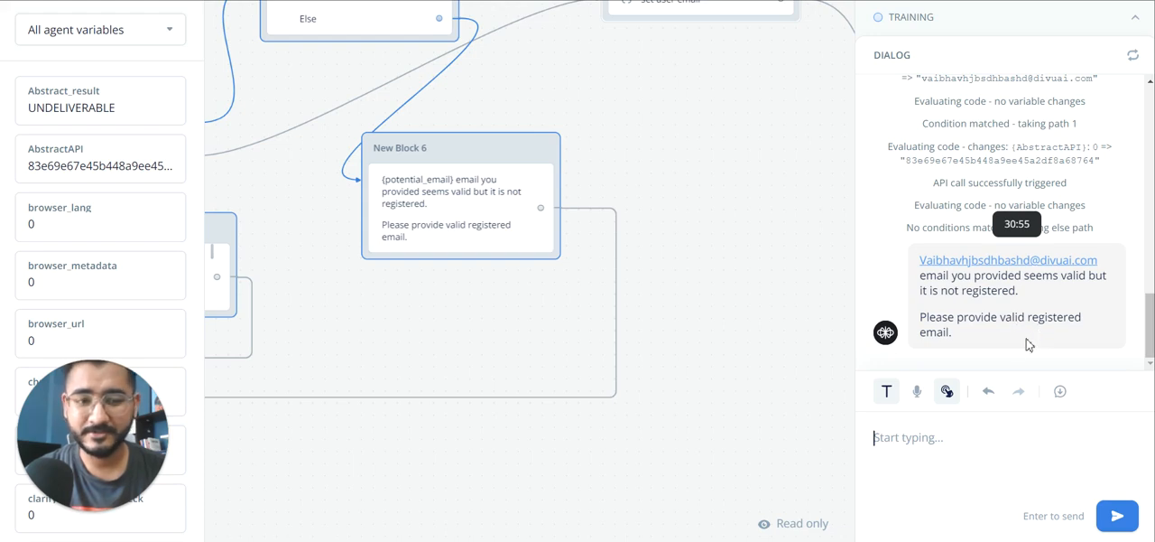
Step: Check the refreshed free plan request usage in the Abstract dashboard, and return to the test chat
key("alt+Tab")
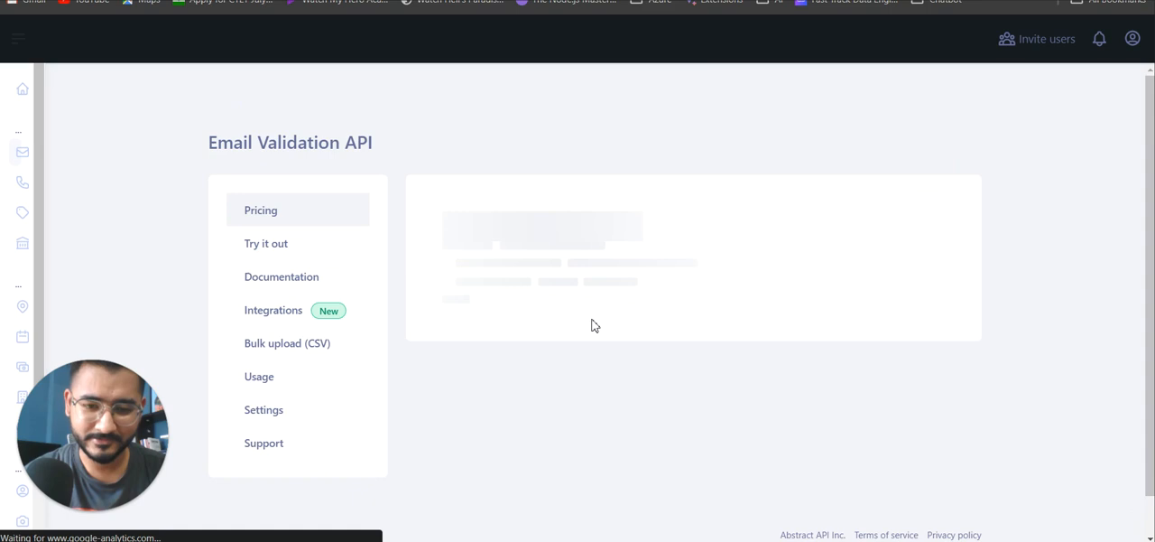
scroll(691, 335, "down", 1)
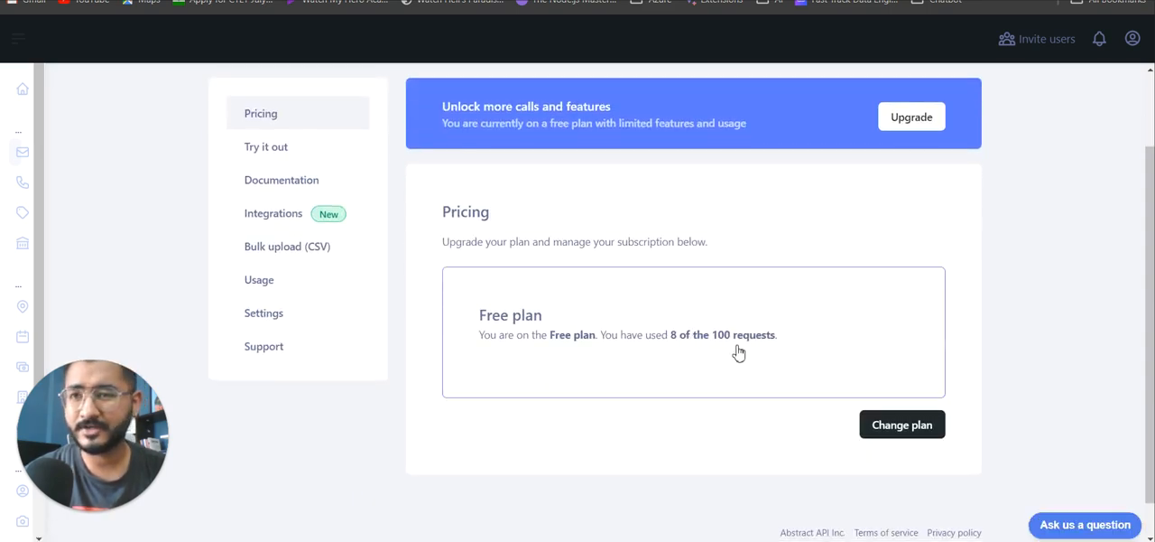
key("alt+Tab")
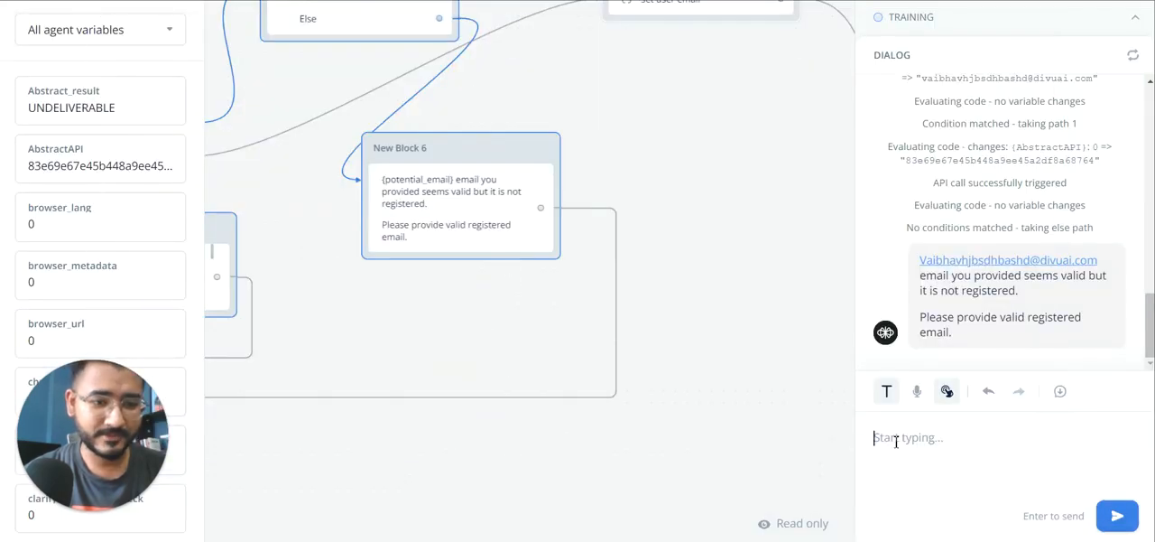
Step: Send a third test reply beginning "sorry my email is" with a real, registered address at divuai.com
type("sorry")
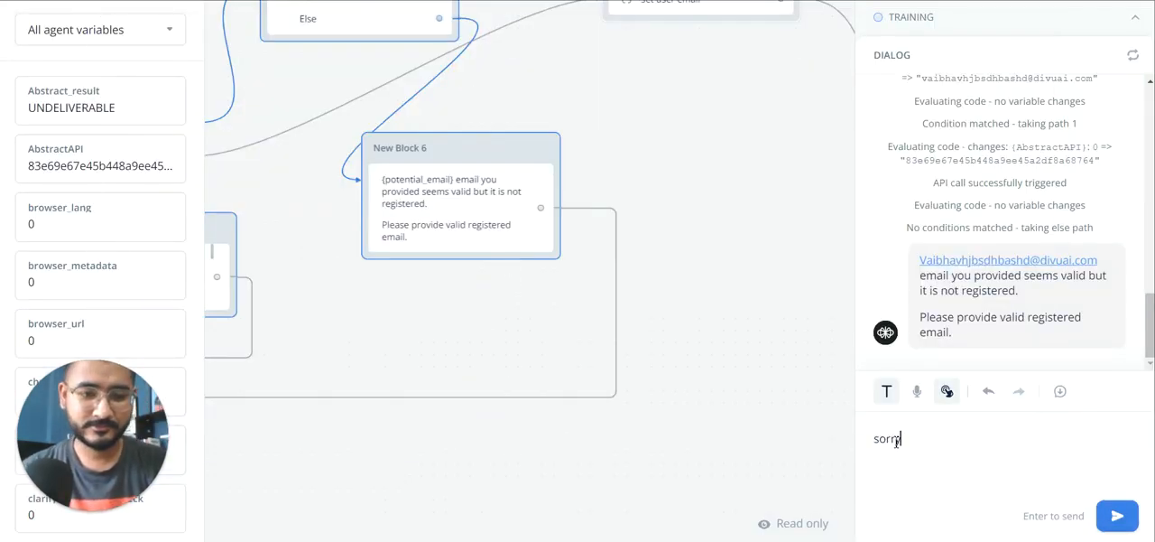
type(" my emai")
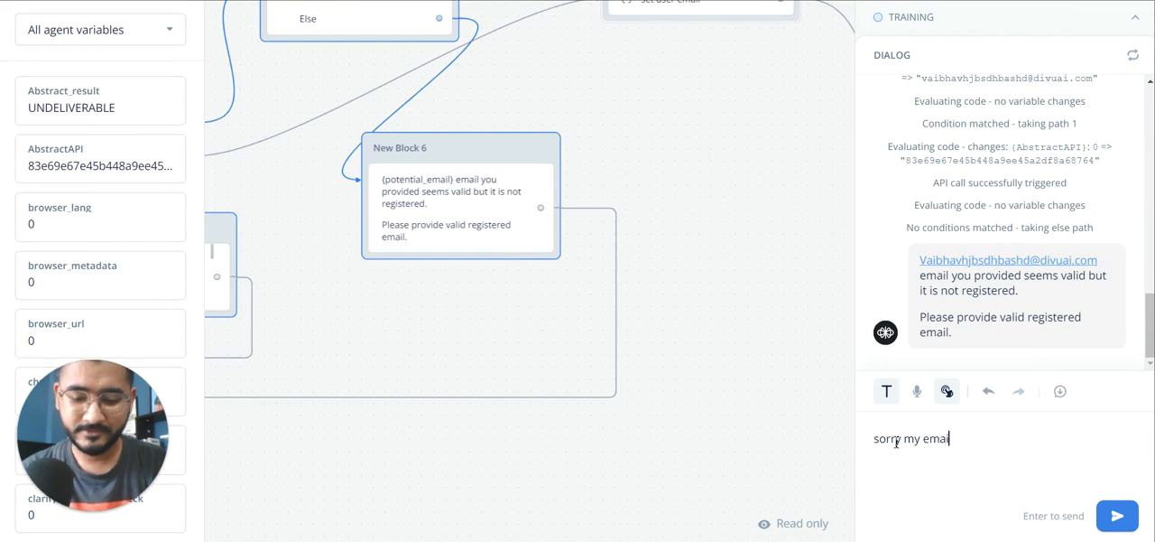
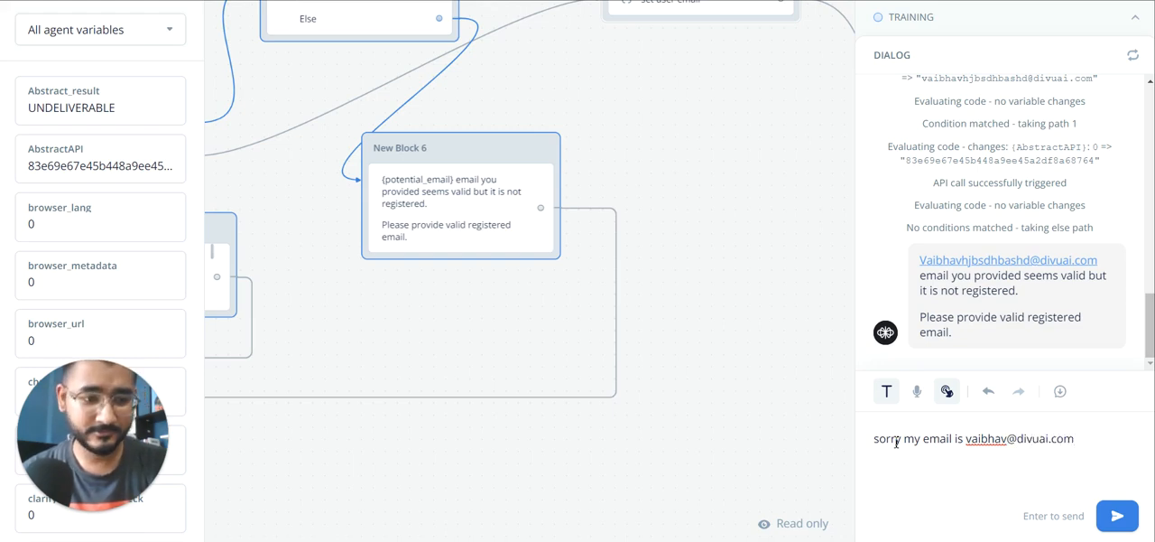
key("Return")
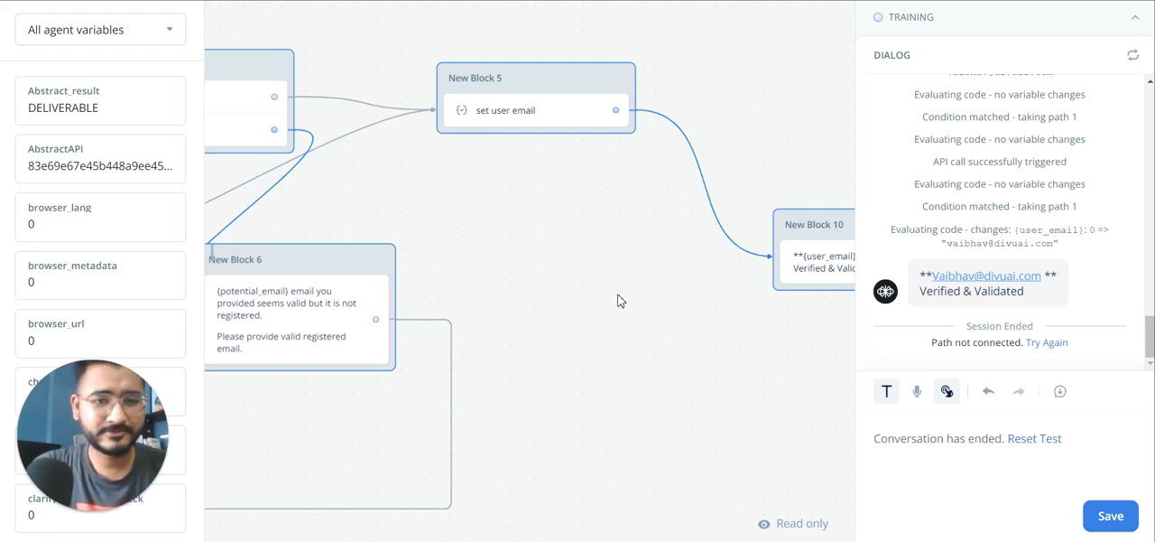
Step: Leave the test and inspect the Zero Bounce block's API key variable setting and its GET validation request
scroll(619, 301, "down", 5)
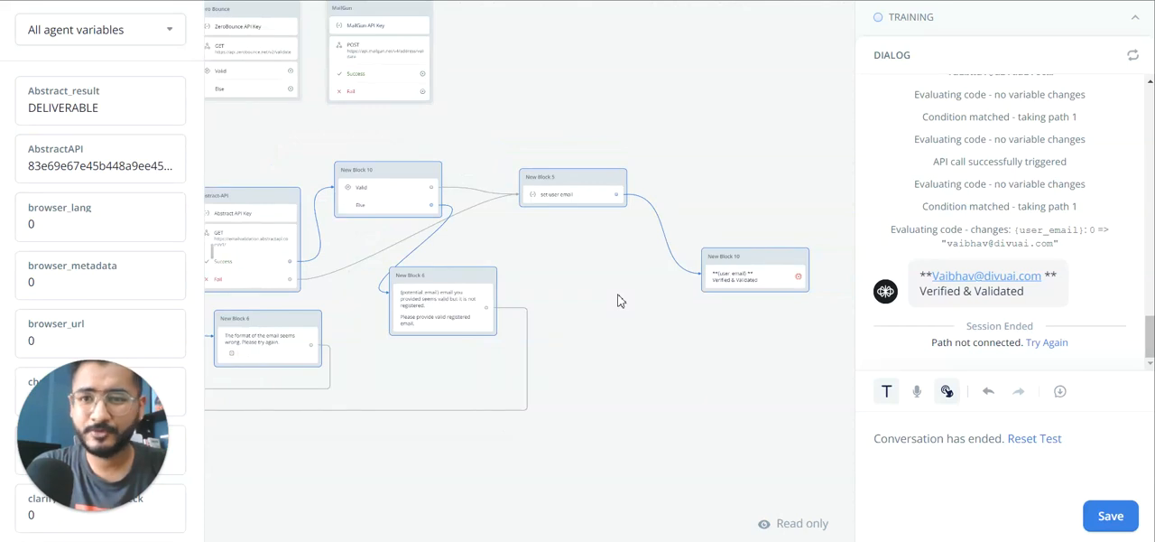
scroll(618, 300, "left", 6)
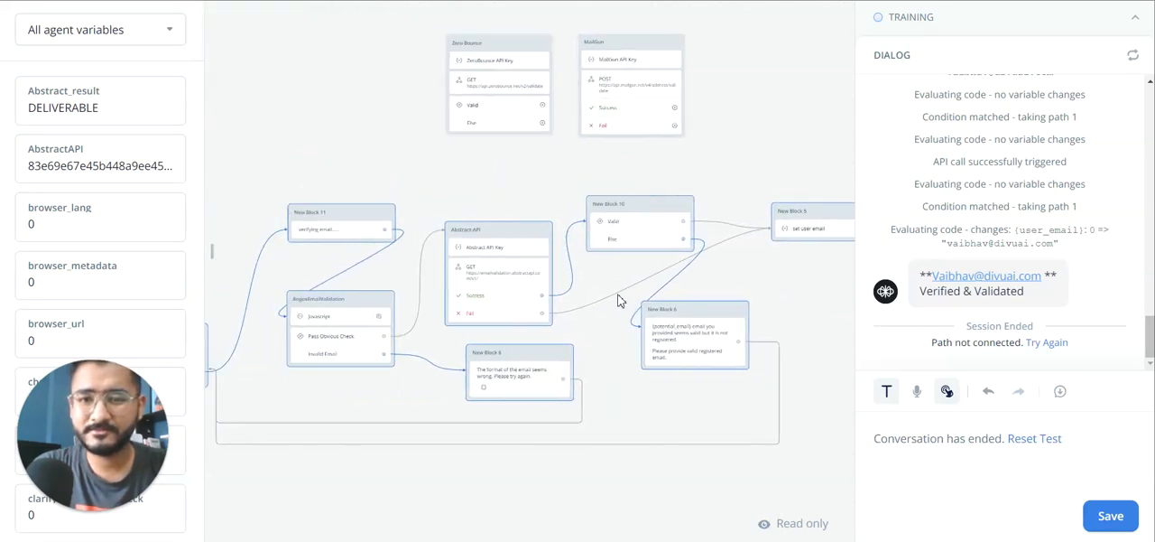
scroll(618, 301, "left", 1)
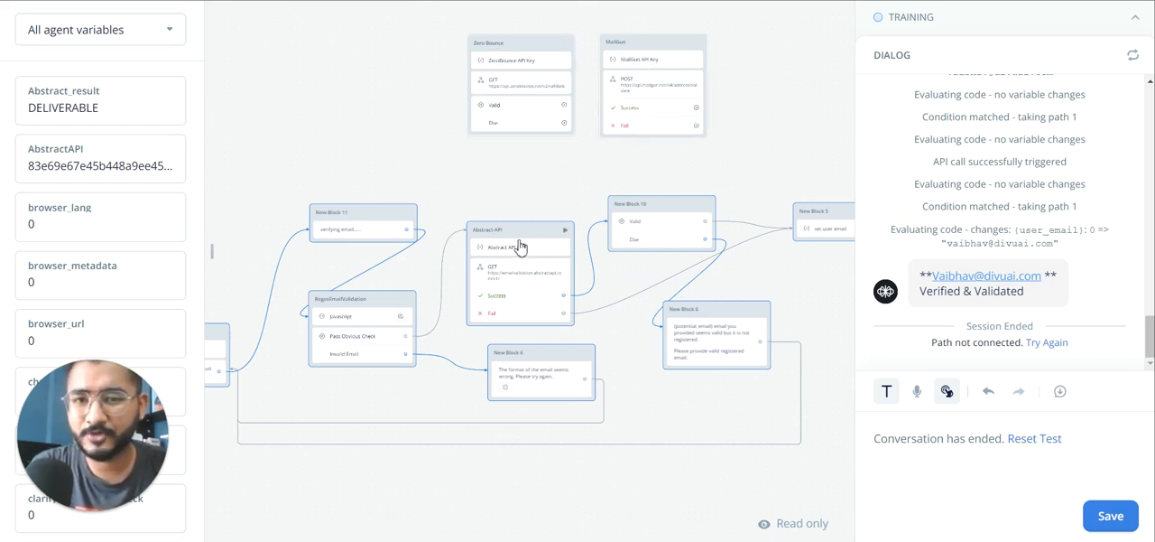
left_click(503, 63)
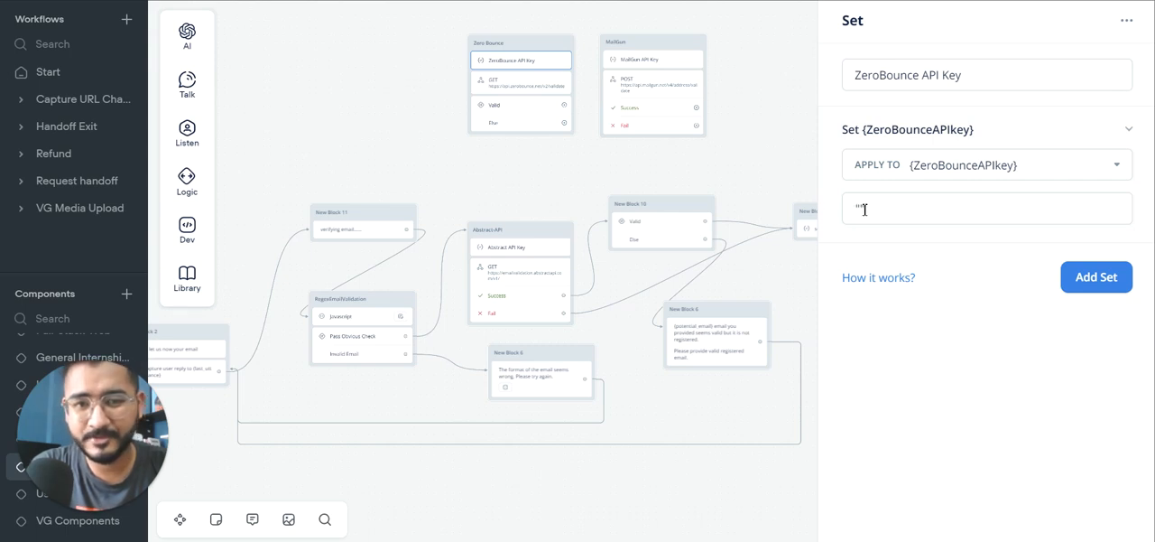
left_click(531, 90)
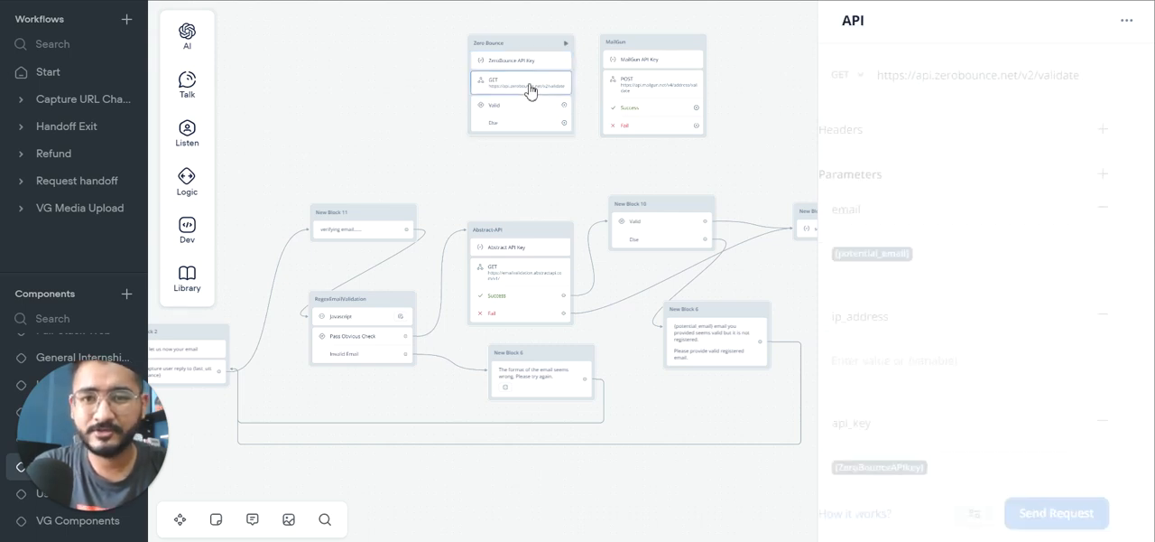